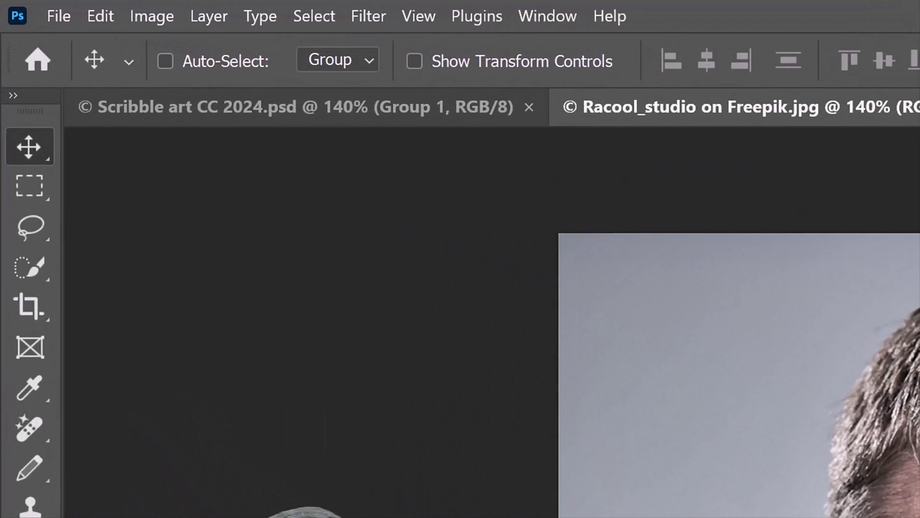
Select the man with Quick Selection's Select Subject, checking the selection in Quick Mask.
click(29, 267)
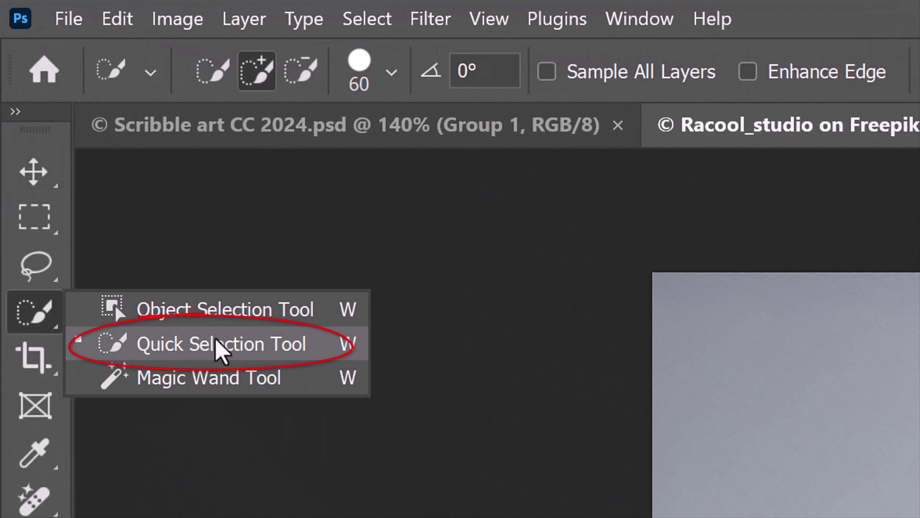
click(221, 344)
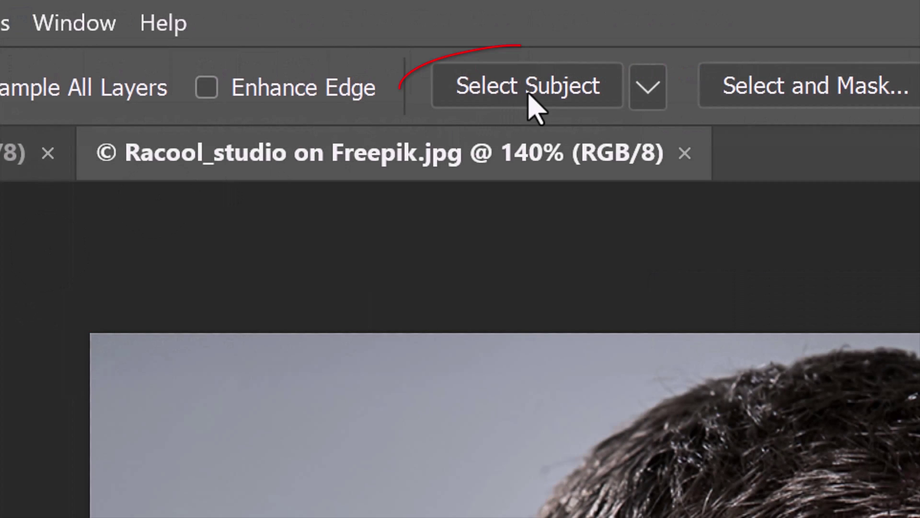
click(532, 98)
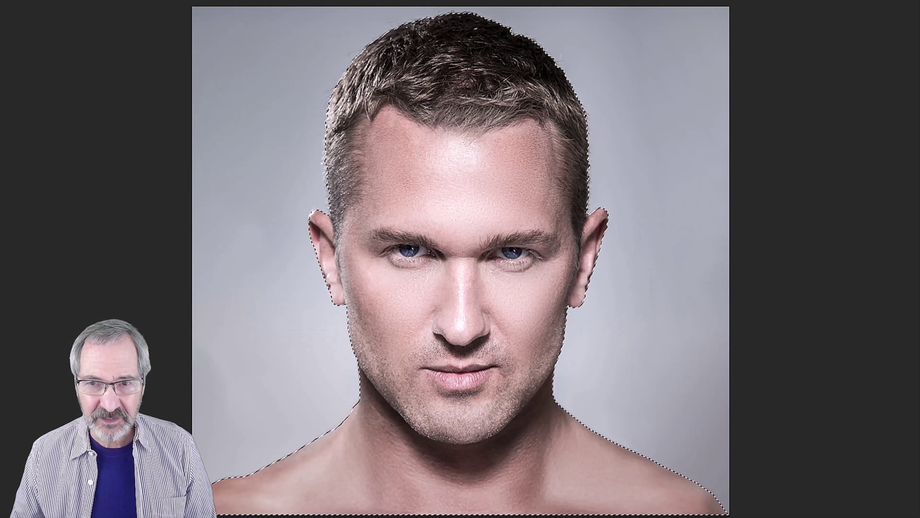
key(q)
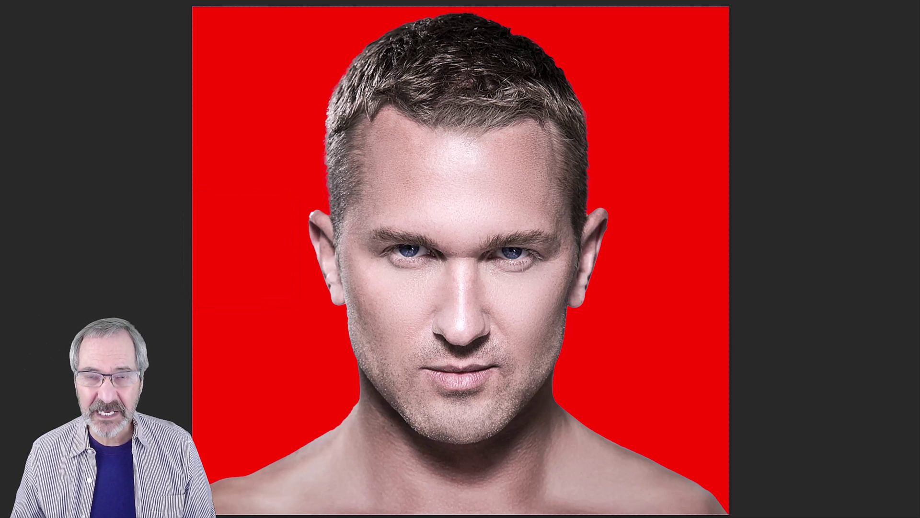
key(q)
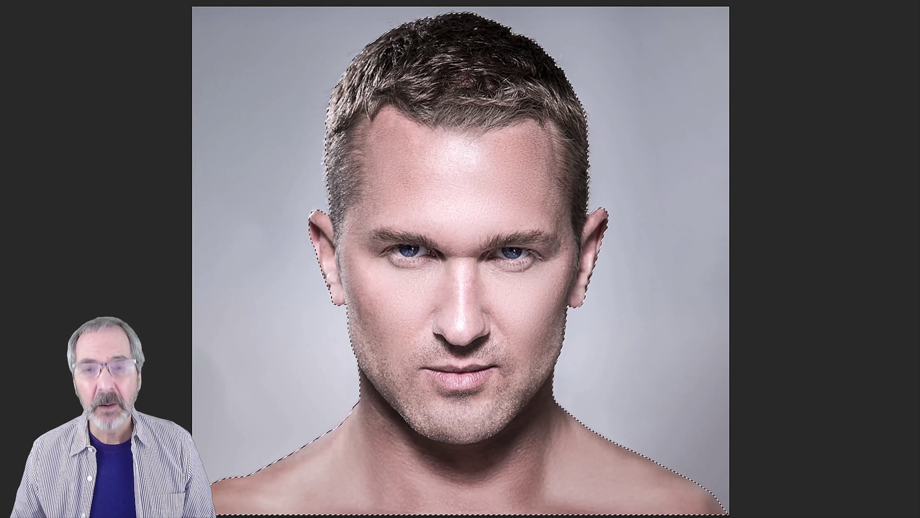
key(alt)
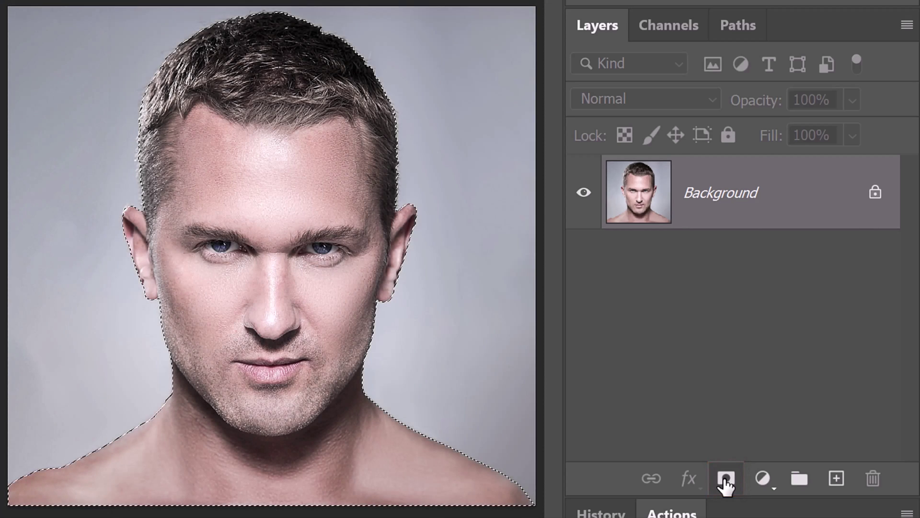
Mask out the grey backdrop and convert the masked portrait layer to a Smart Object.
click(726, 478)
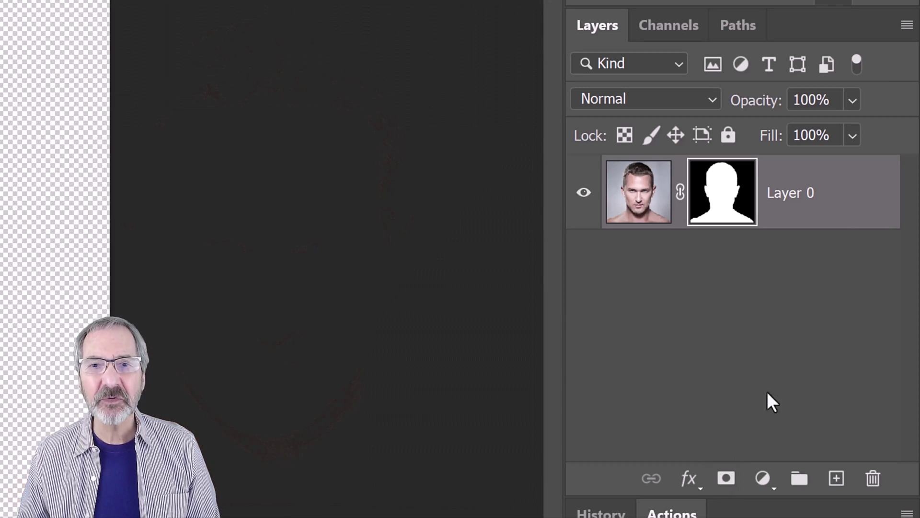
click(907, 25)
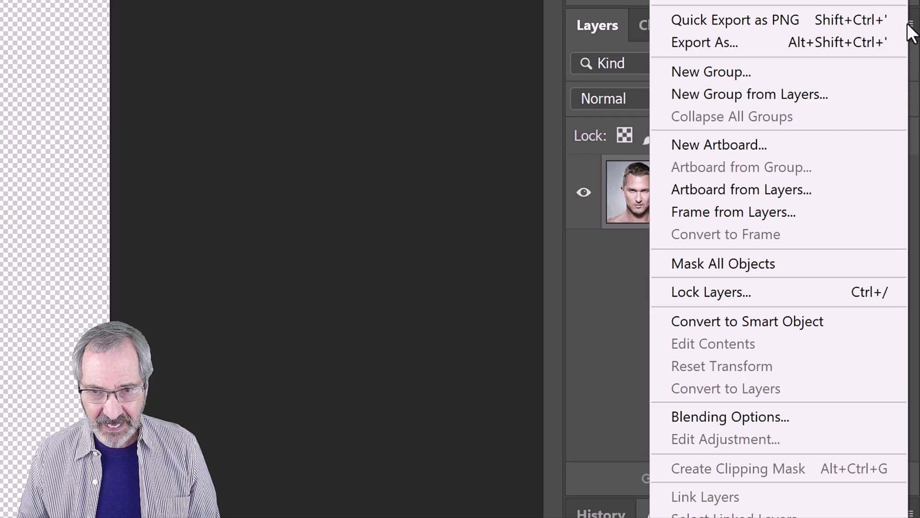
click(725, 322)
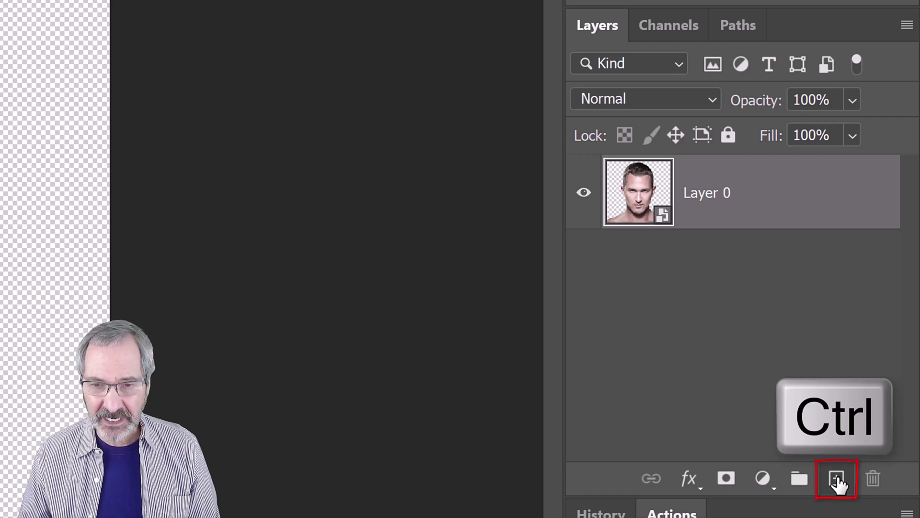
Create Layer 1 beneath the portrait and fill it with black using default colours.
ctrl+click(837, 478)
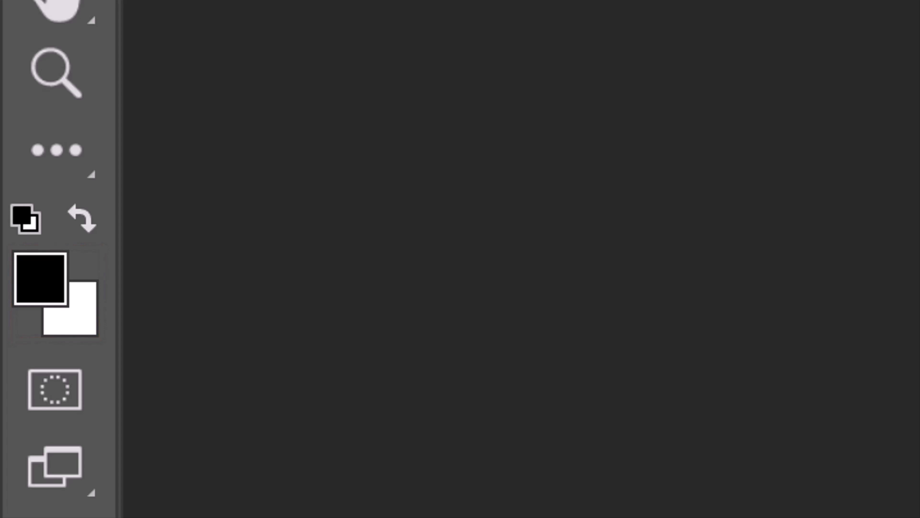
key(d)
key(x)
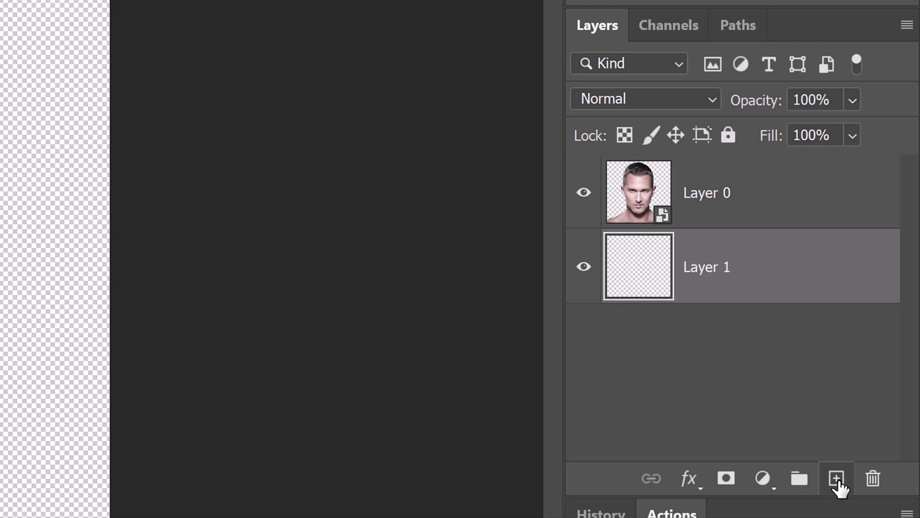
key(alt+Delete)
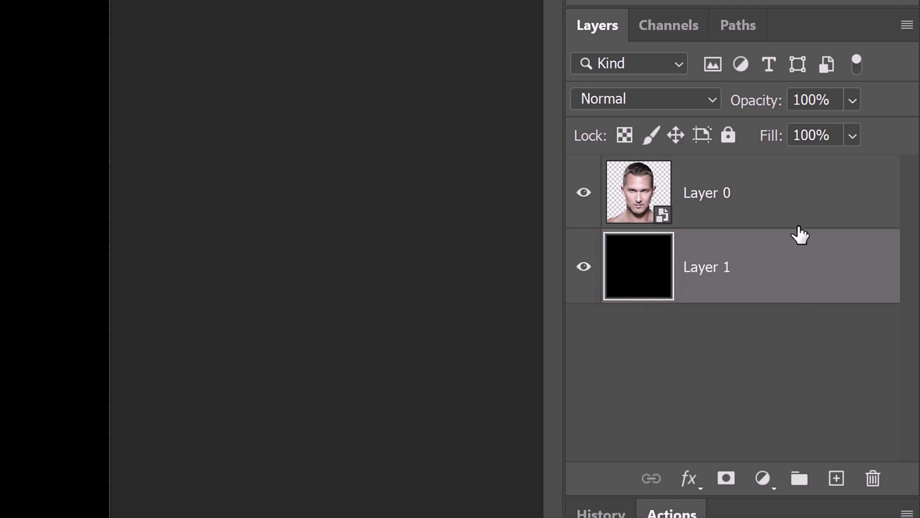
Add a Gradient Map adjustment layer above the portrait layer, Layer 0.
click(794, 202)
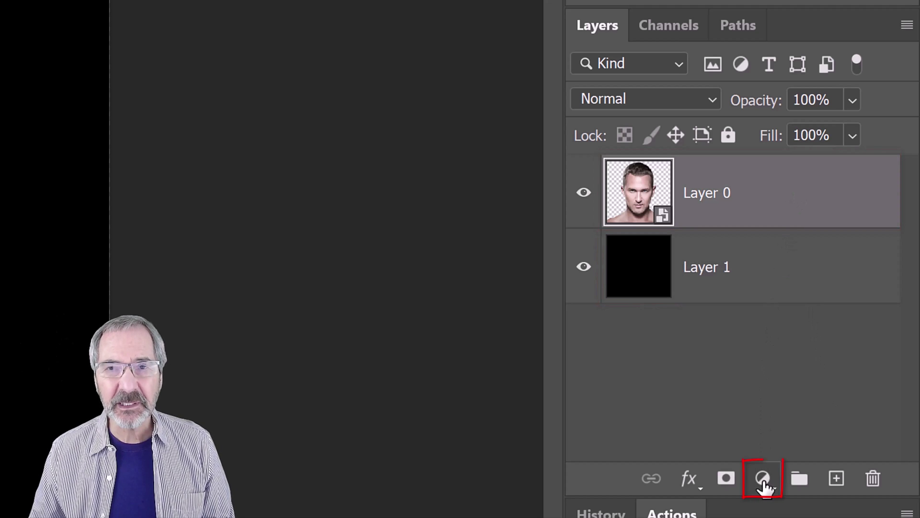
click(763, 479)
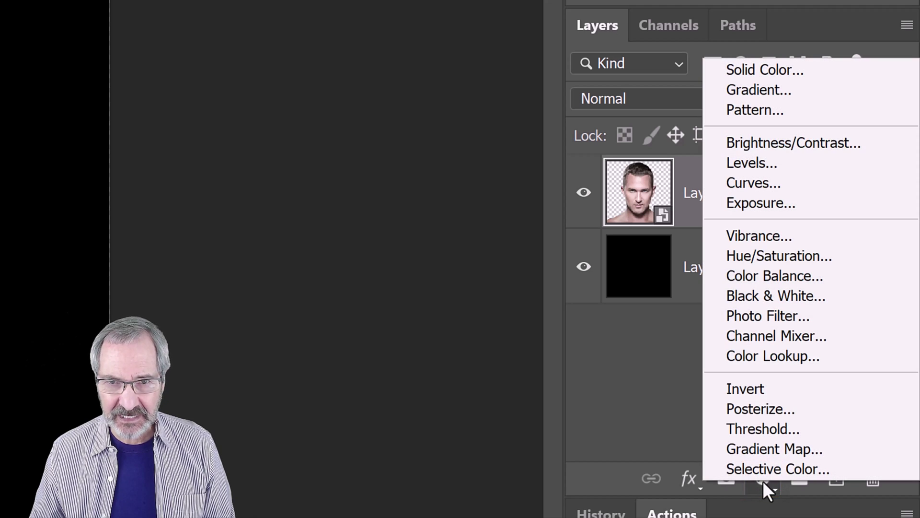
click(760, 449)
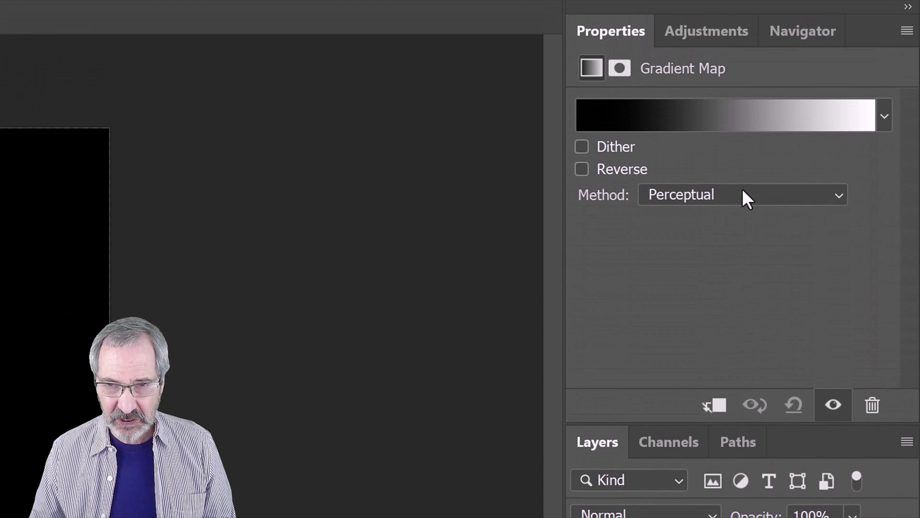
Set the gradient to the Black, White preset with stops at 50% and 85%.
click(726, 111)
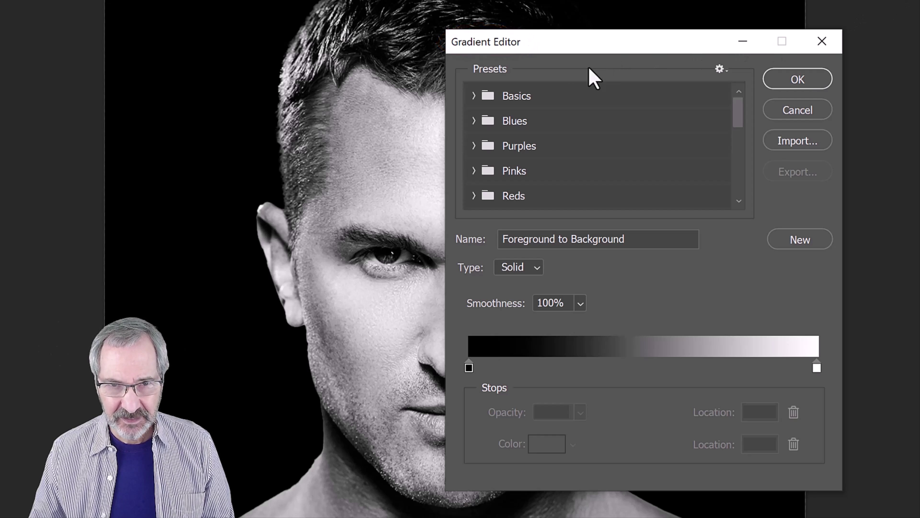
click(488, 98)
click(545, 120)
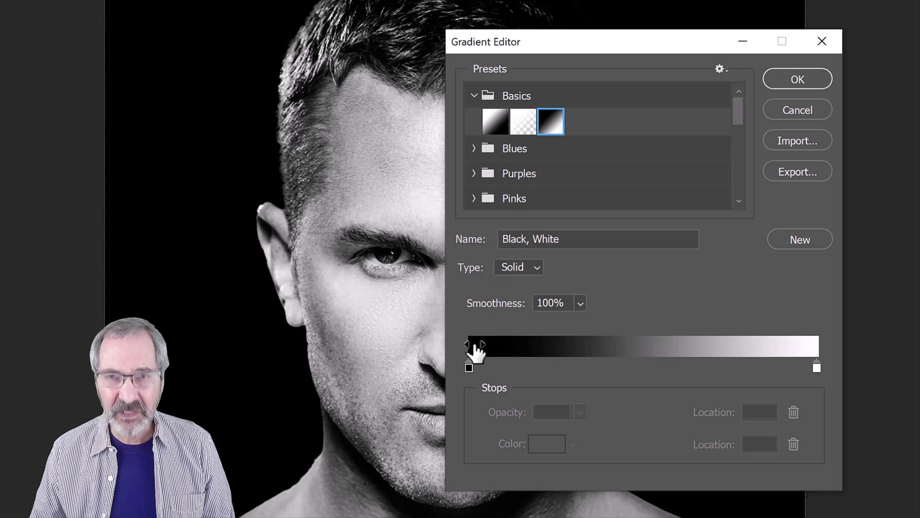
click(468, 367)
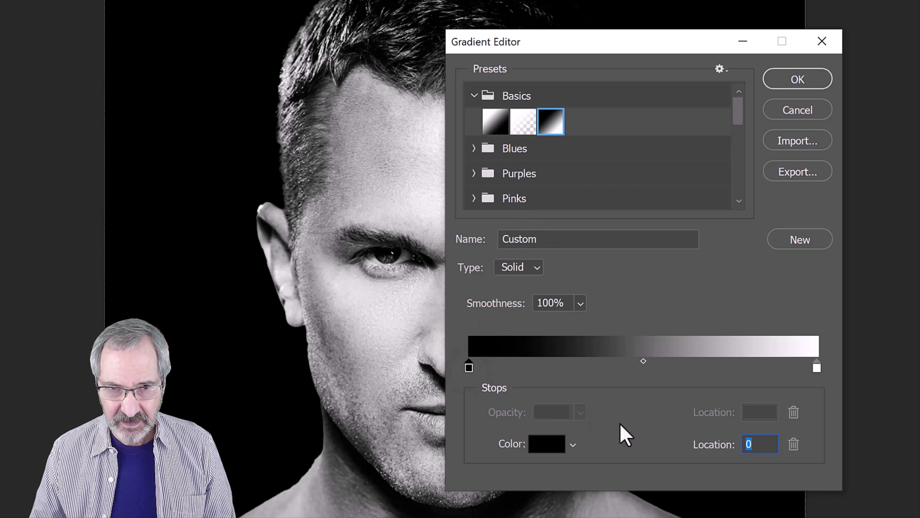
click(765, 445)
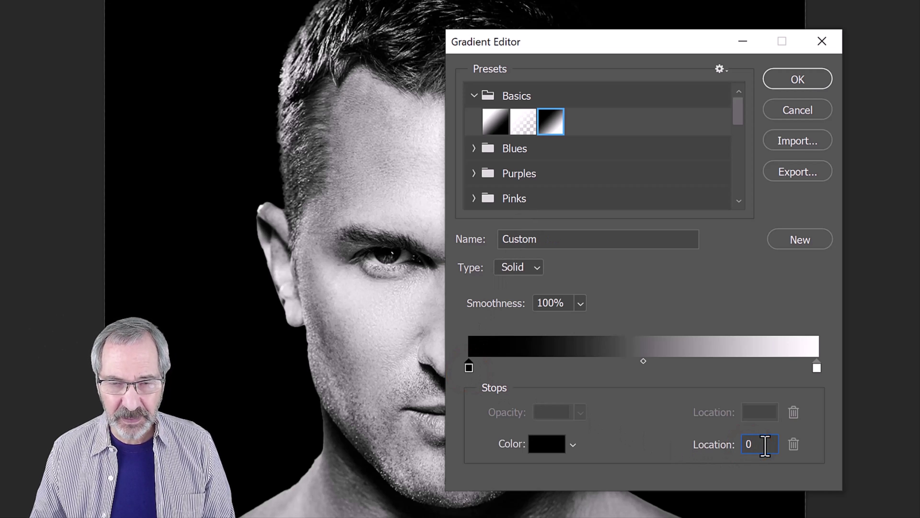
drag(704, 444, 709, 445)
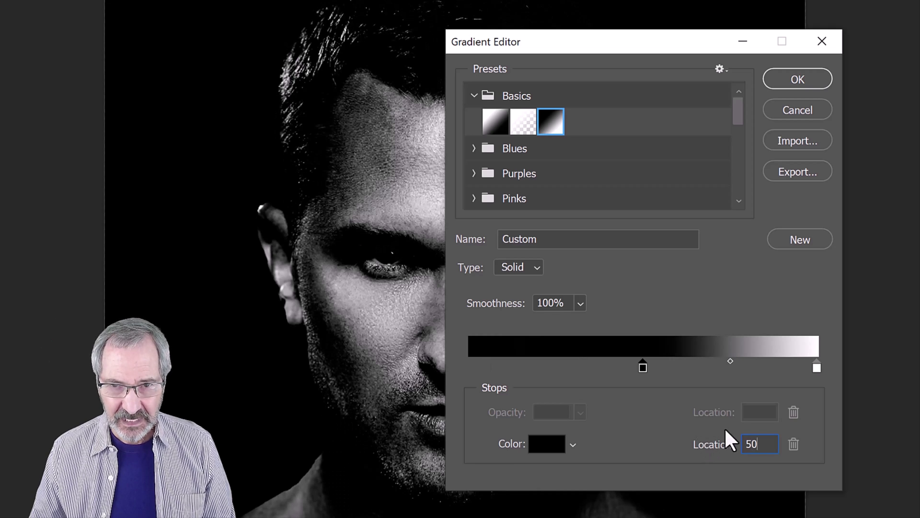
click(816, 367)
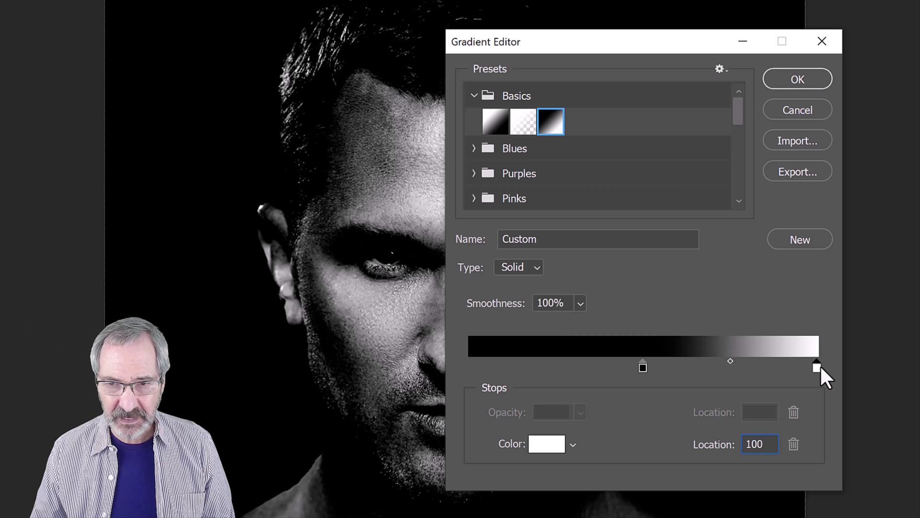
text(85)
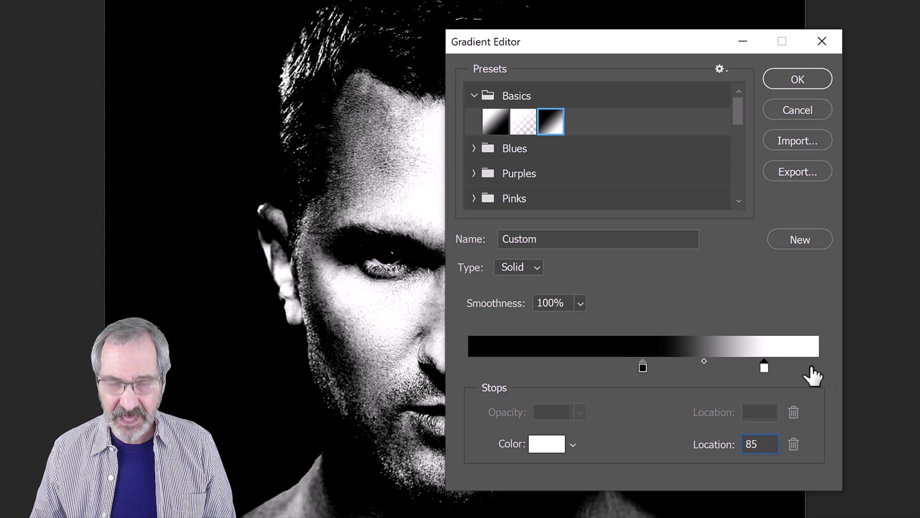
key(Return)
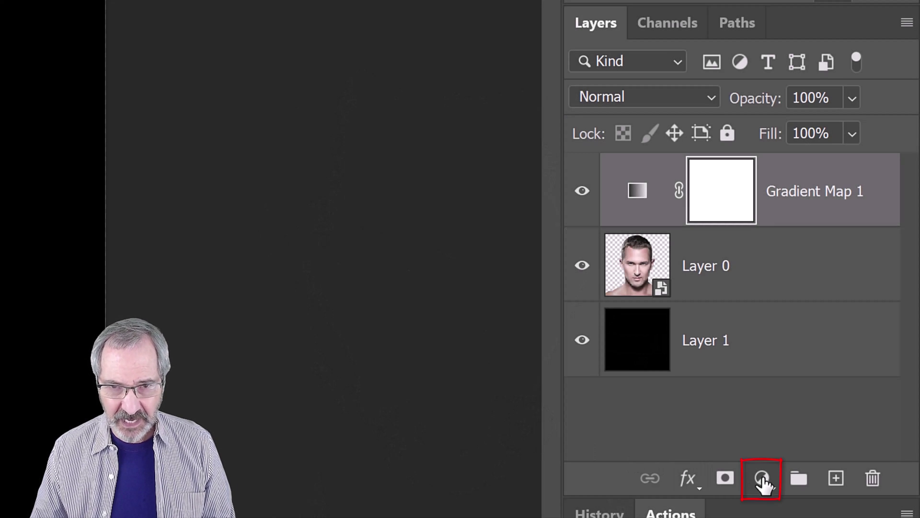
Add a 4-level Posterize adjustment and move it below Gradient Map 1.
click(762, 479)
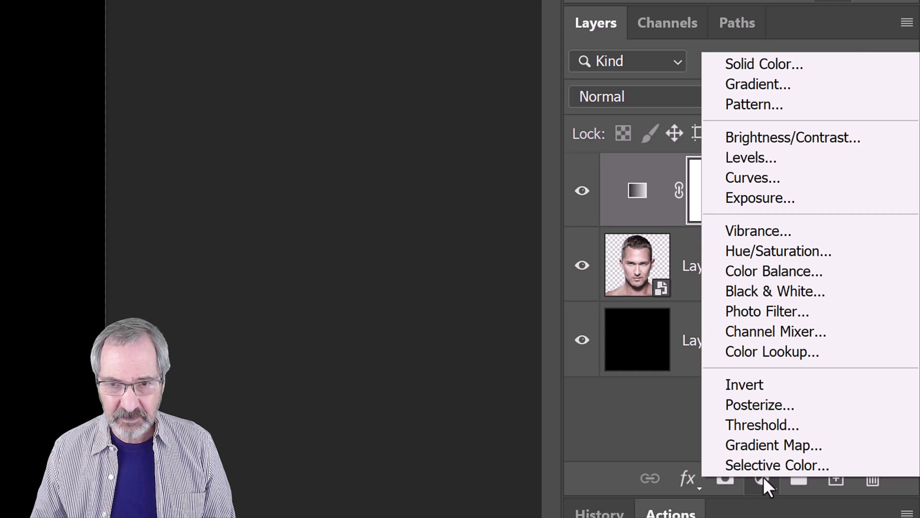
click(759, 404)
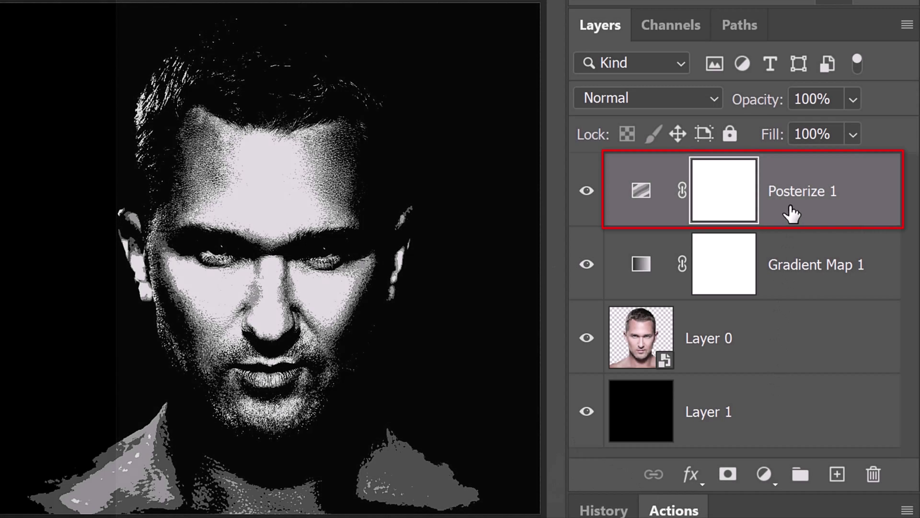
drag(791, 214, 775, 313)
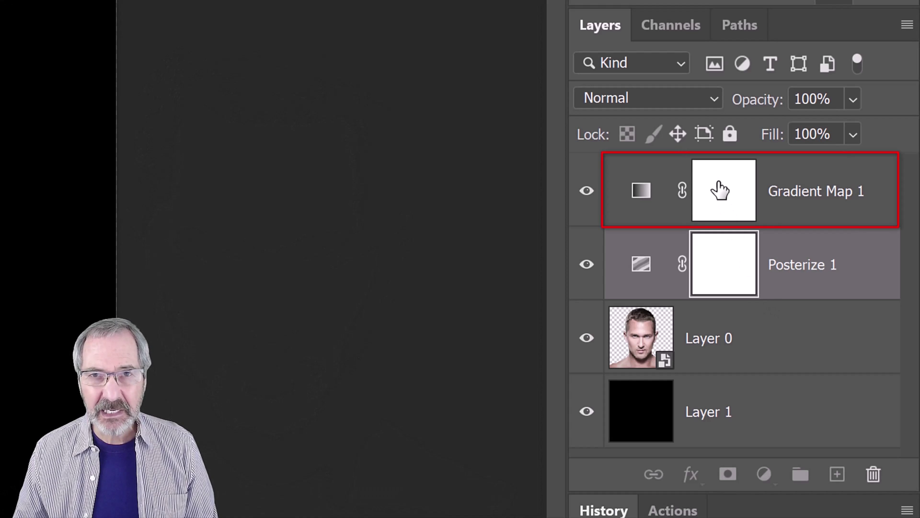
Add Layer 2 above Gradient Map 1 and fill it with white.
click(720, 191)
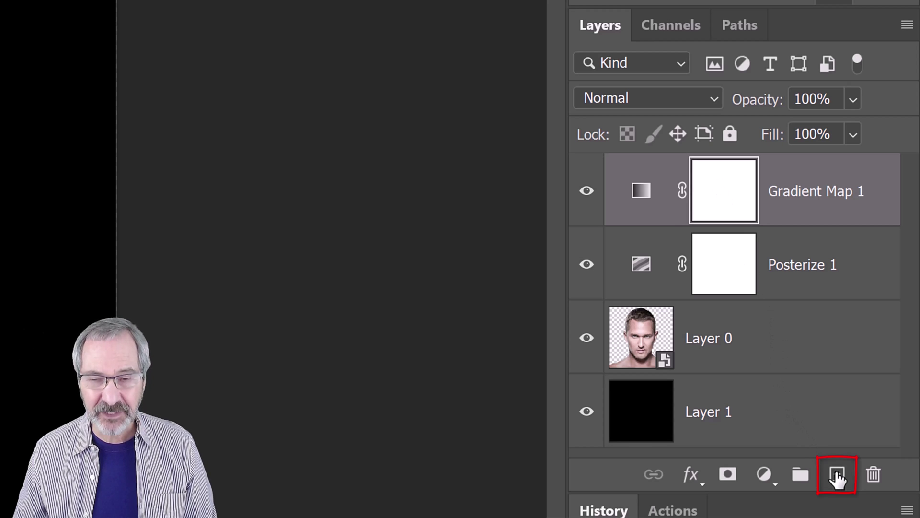
click(837, 477)
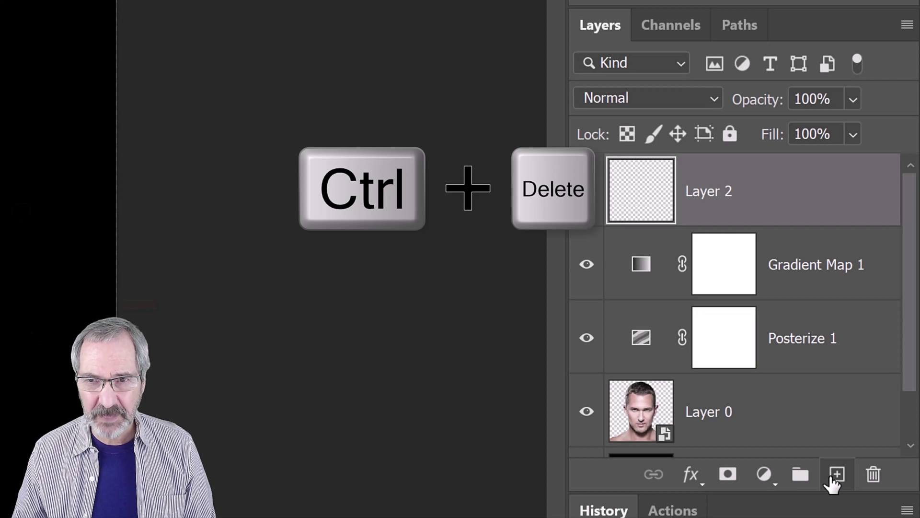
key(ctrl+Delete)
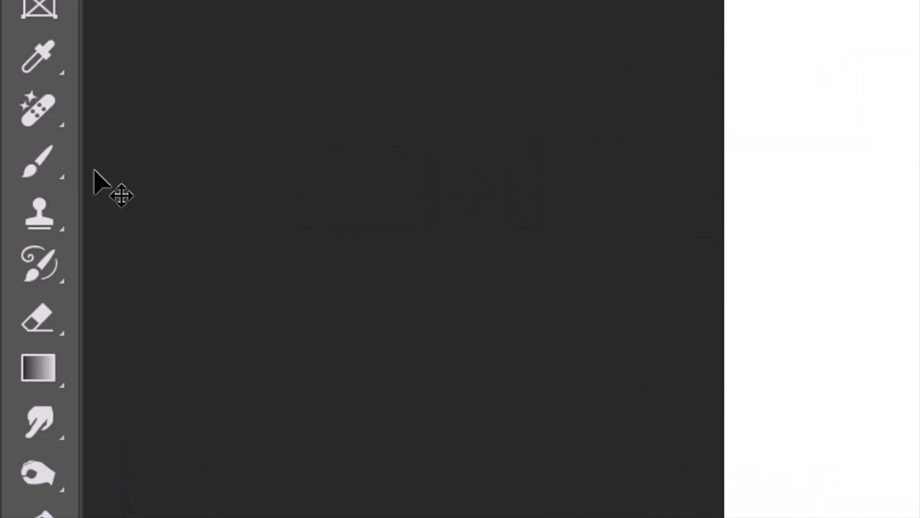
Pick a 1 px Soft Round brush from General Brushes and draw a thin diagonal line.
right_click(41, 164)
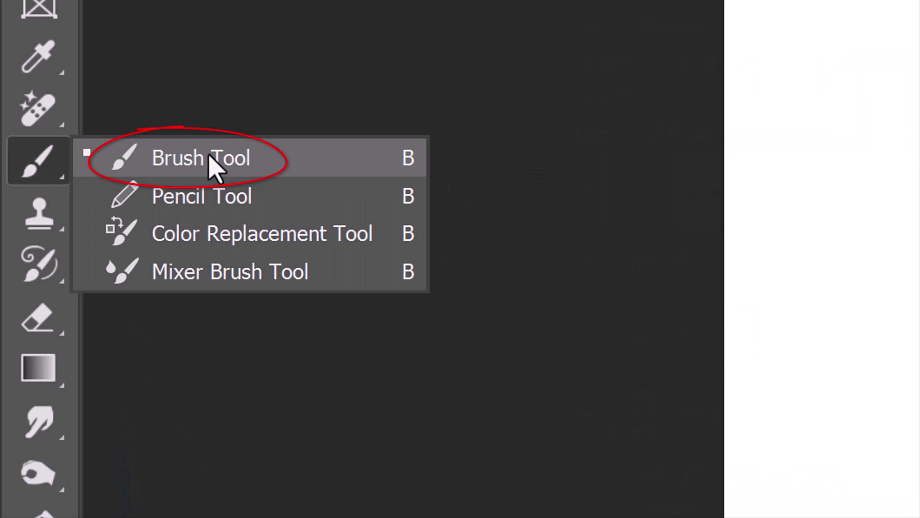
click(214, 168)
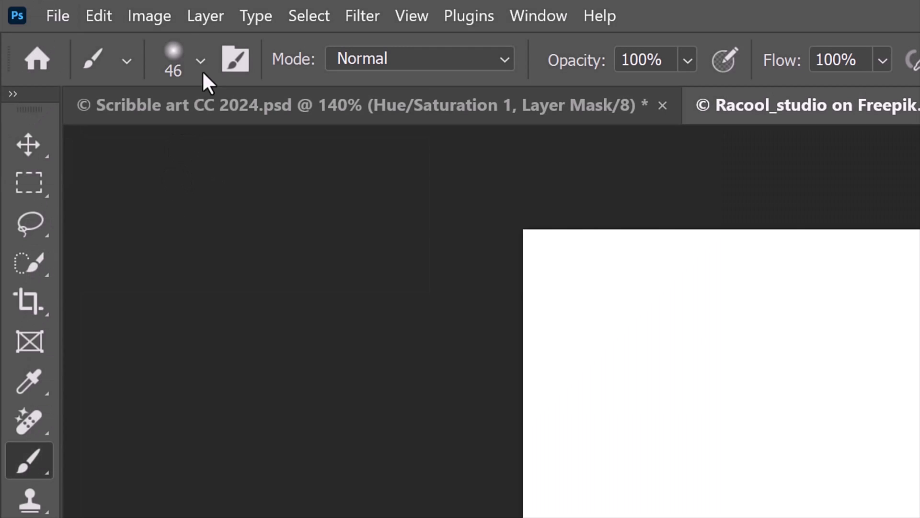
click(199, 59)
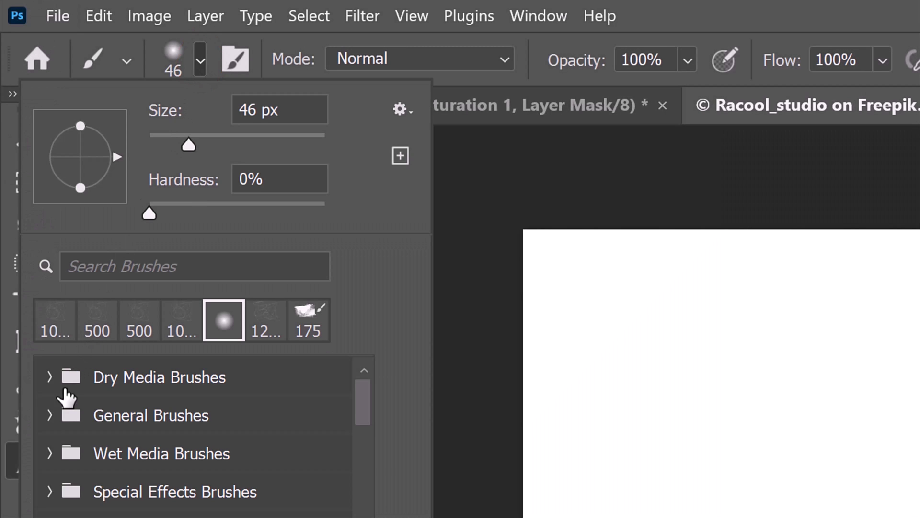
click(50, 415)
click(144, 459)
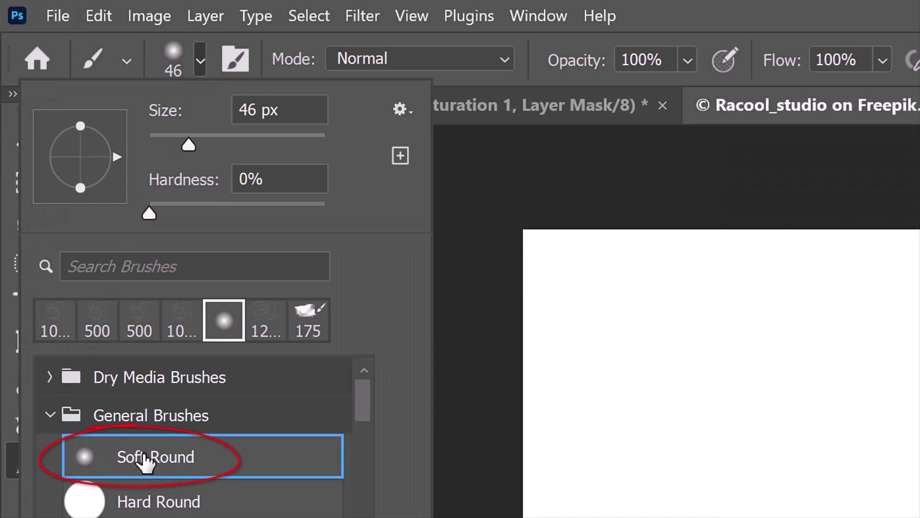
double_click(257, 110)
text(1)
key(Return)
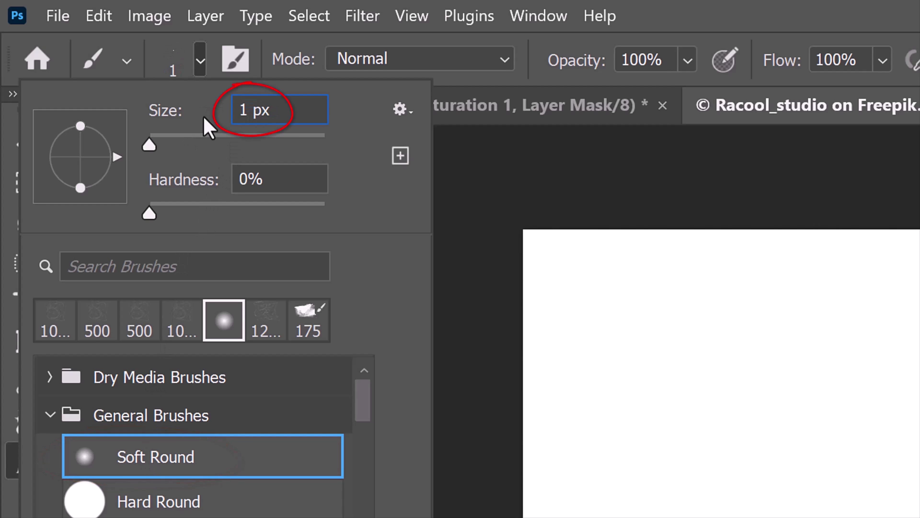
key(Return)
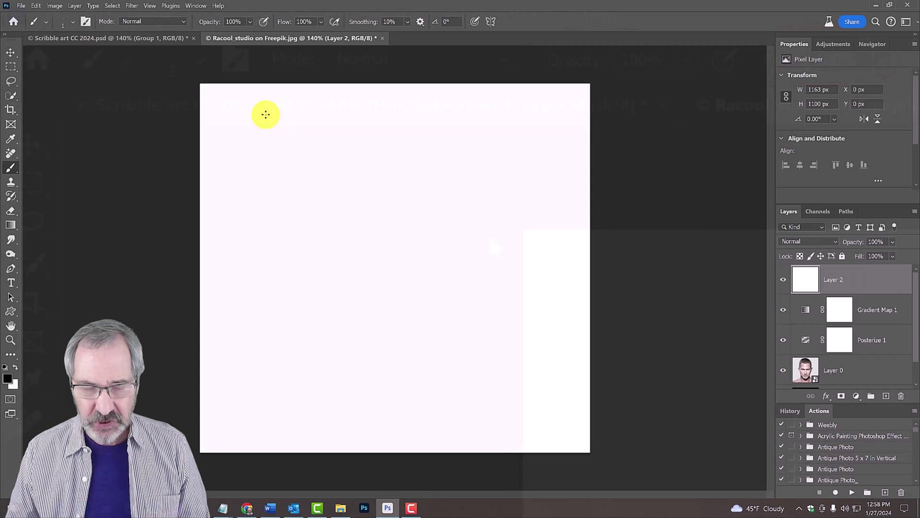
mouse_move(265, 115)
mouse_down()
mouse_move(395, 232)
mouse_move(552, 398)
mouse_move(378, 372)
mouse_move(403, 201)
mouse_move(246, 324)
mouse_move(309, 177)
mouse_move(232, 127)
mouse_move(551, 286)
mouse_move(243, 415)
mouse_move(473, 161)
mouse_up()
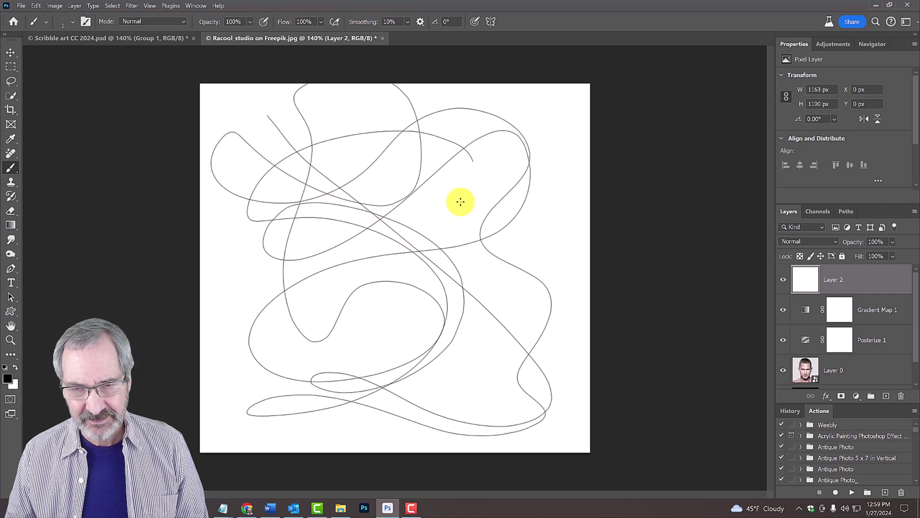
Add more tangled scribble loops and define them as a brush preset named 'Scribble'.
mouse_move(460, 201)
mouse_down()
mouse_move(364, 304)
mouse_move(524, 317)
mouse_move(354, 148)
mouse_move(227, 338)
mouse_up()
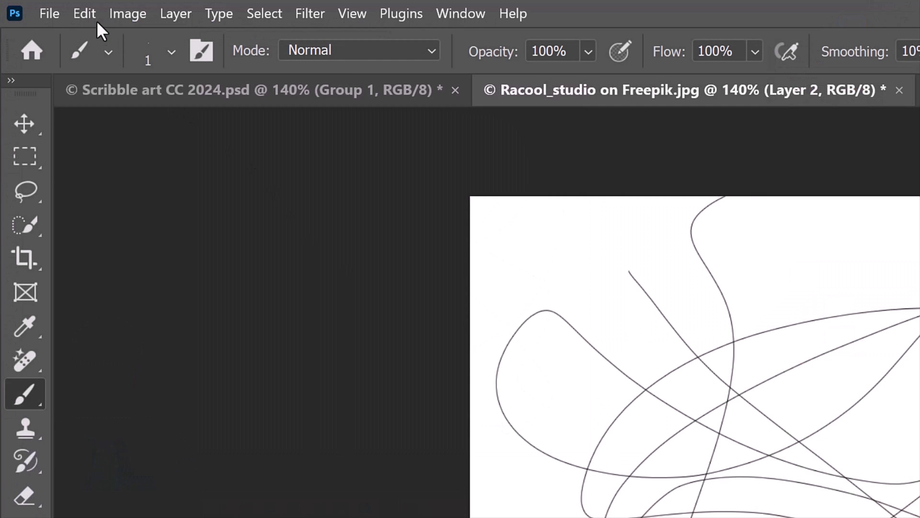
click(87, 15)
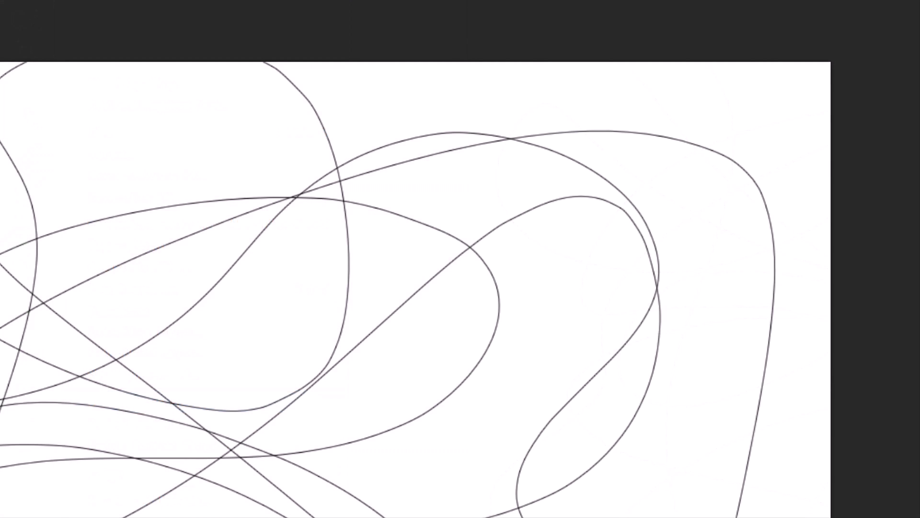
click(121, 408)
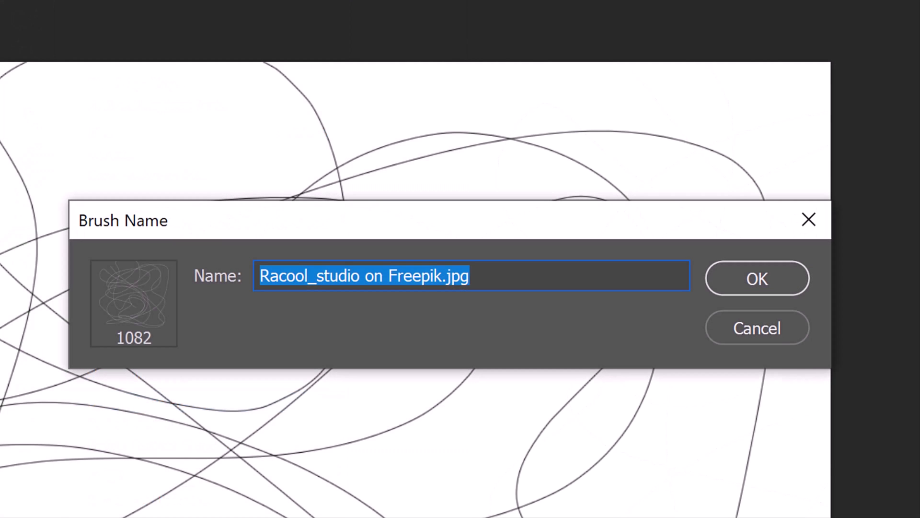
text(Scribble)
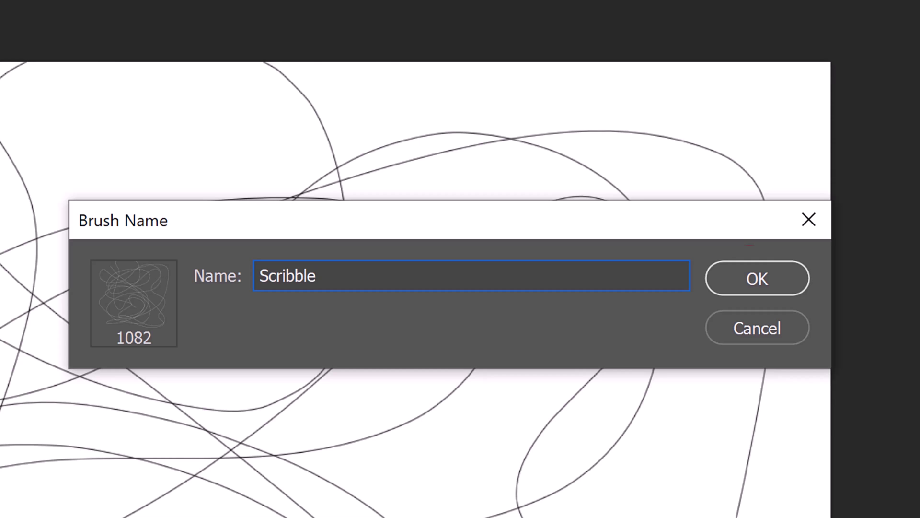
key(Return)
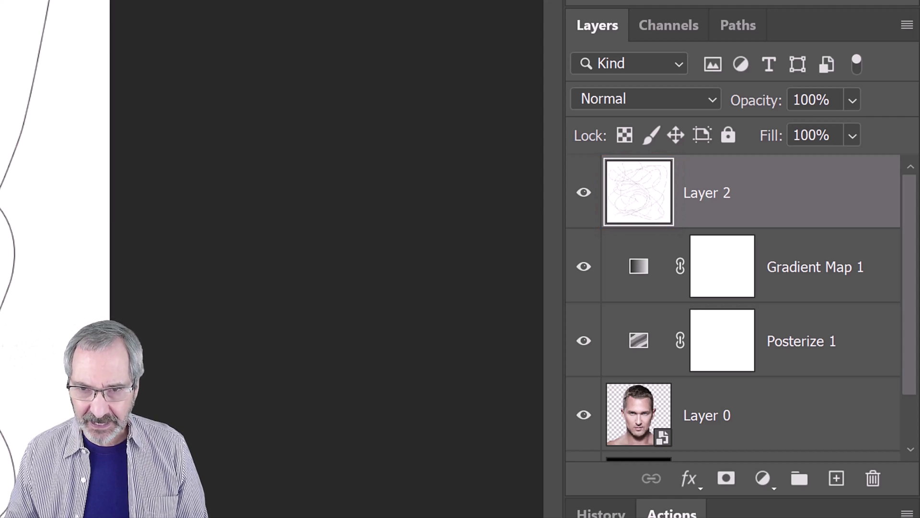
Delete Layer 2 and give Layer 0 a black hide-all mask.
key(Delete)
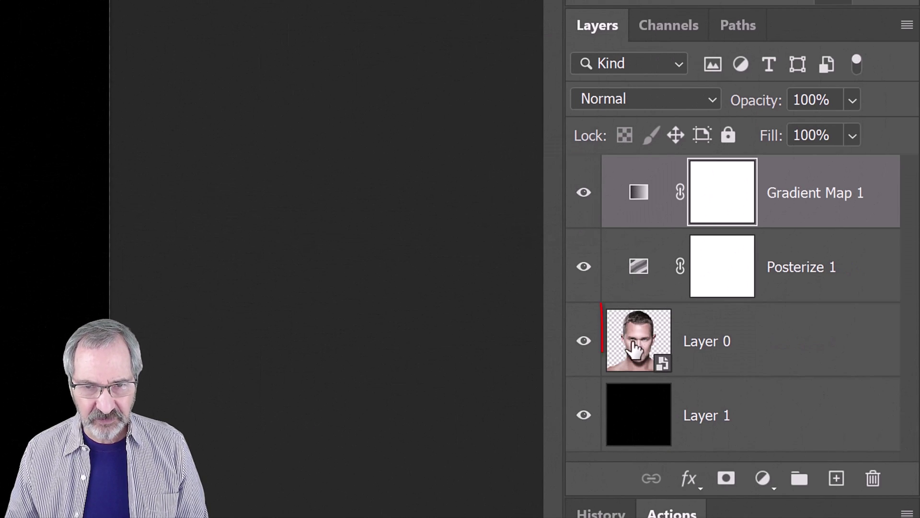
click(638, 341)
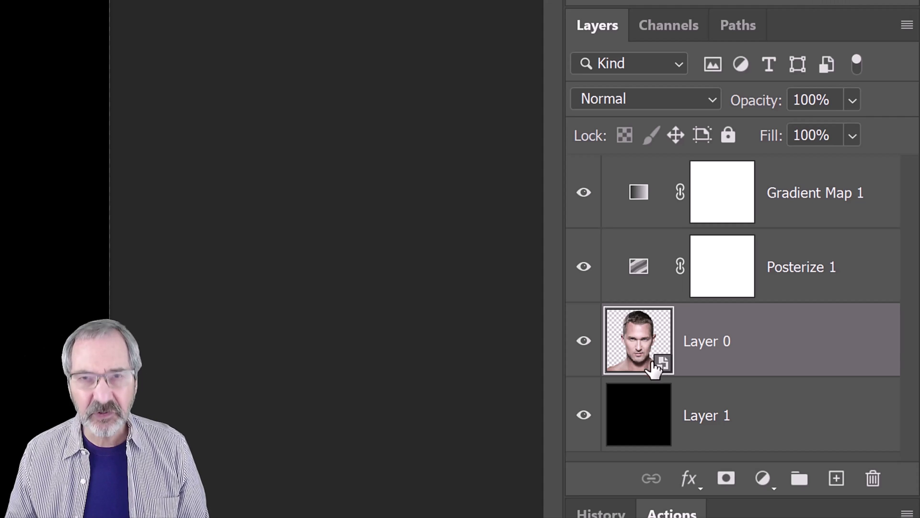
key(alt)
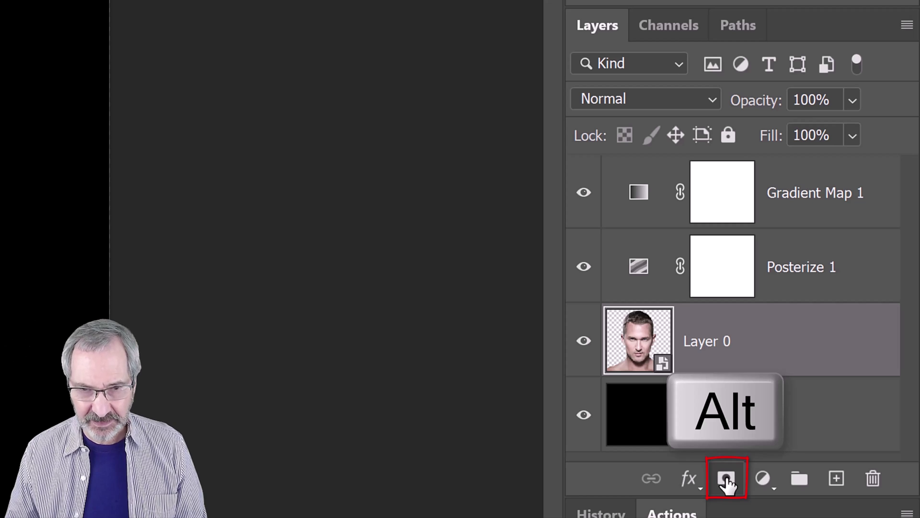
alt+click(726, 479)
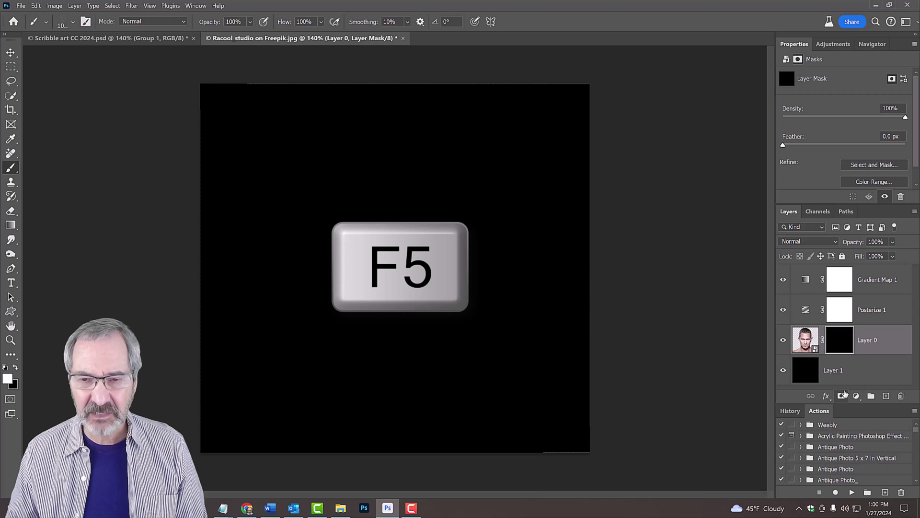
In Brush Settings, enable Shape Dynamics with 17% Angle Jitter and turn on Texture.
key(F5)
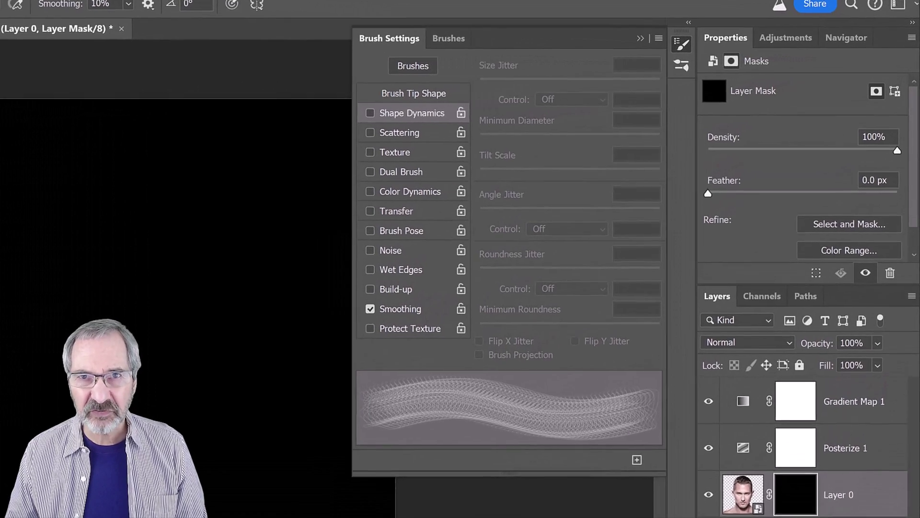
click(352, 119)
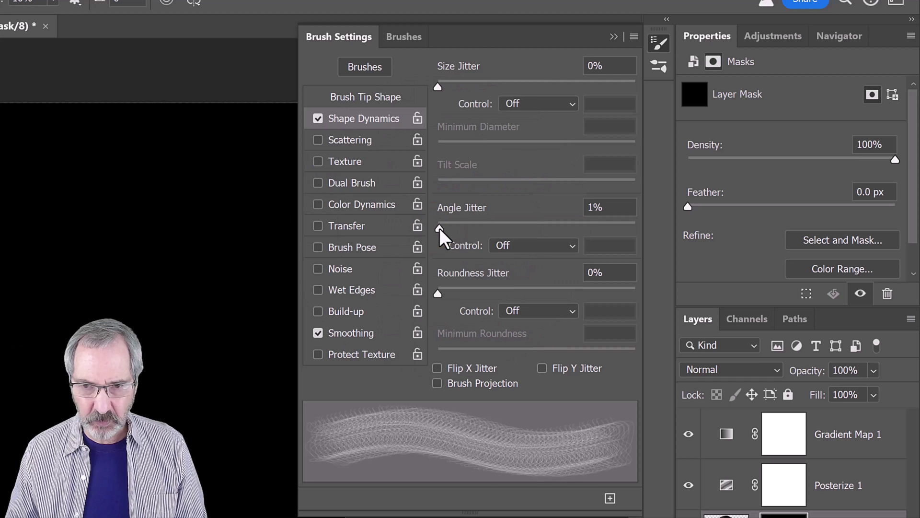
drag(437, 229, 471, 229)
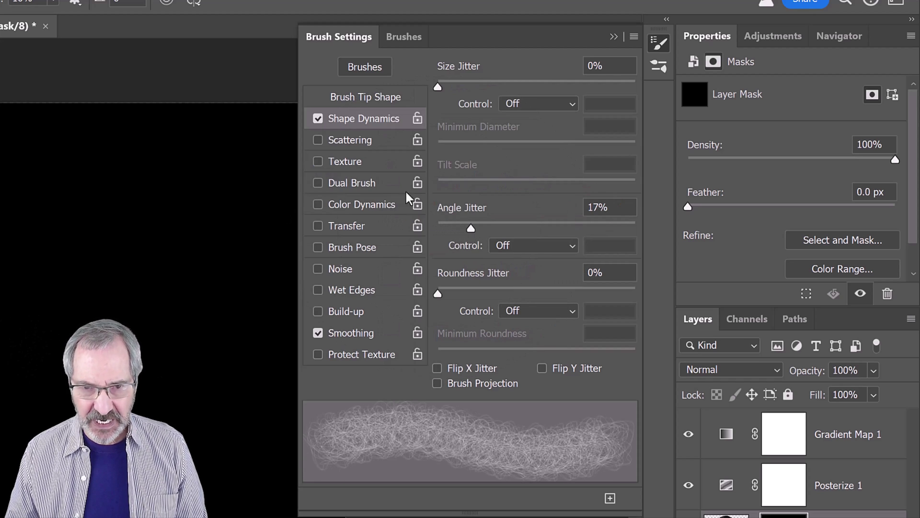
click(318, 161)
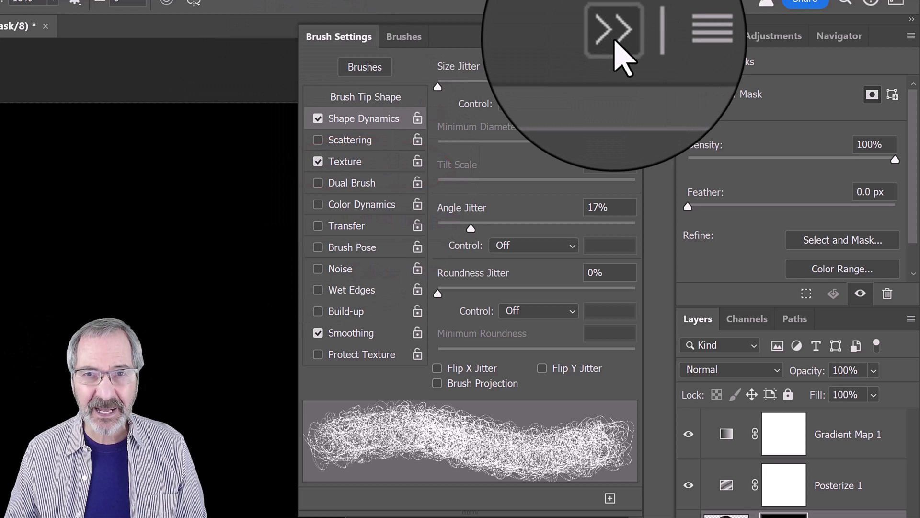
Hide the brush settings panel to see the canvas while painting Layer 0's mask.
click(637, 19)
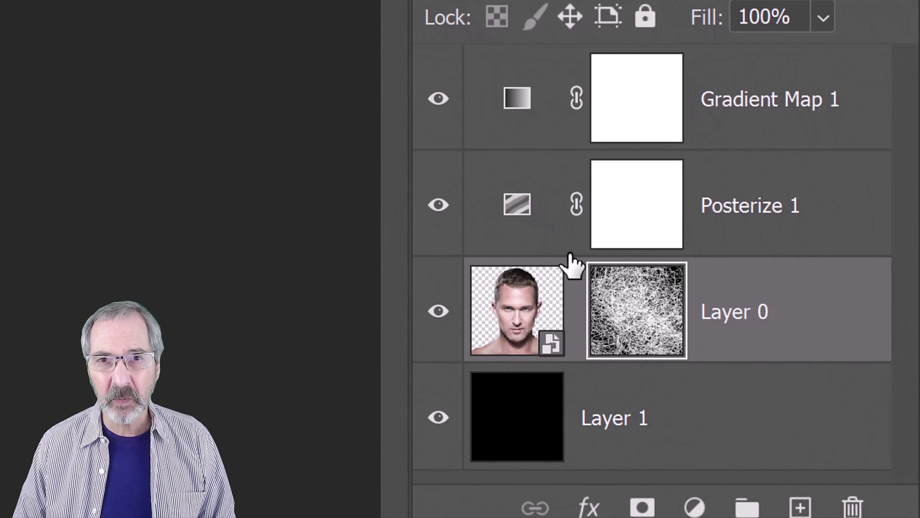
Clip Posterize 1 and Gradient Map 1 to Layer 0, then select Layer 1.
key(alt)
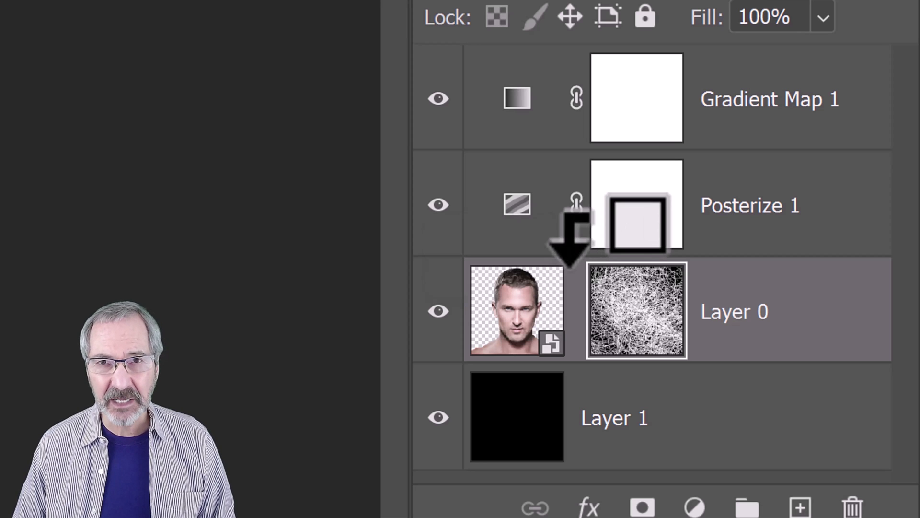
alt+click(571, 250)
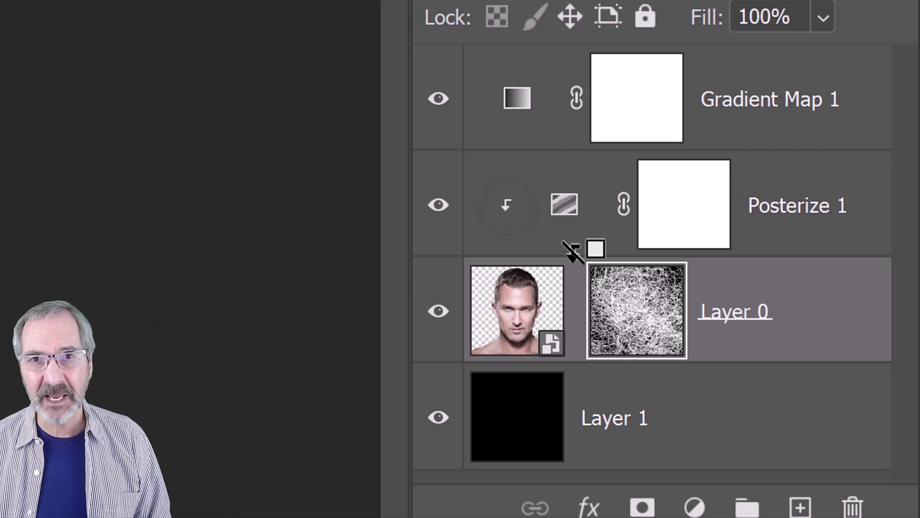
alt+click(573, 146)
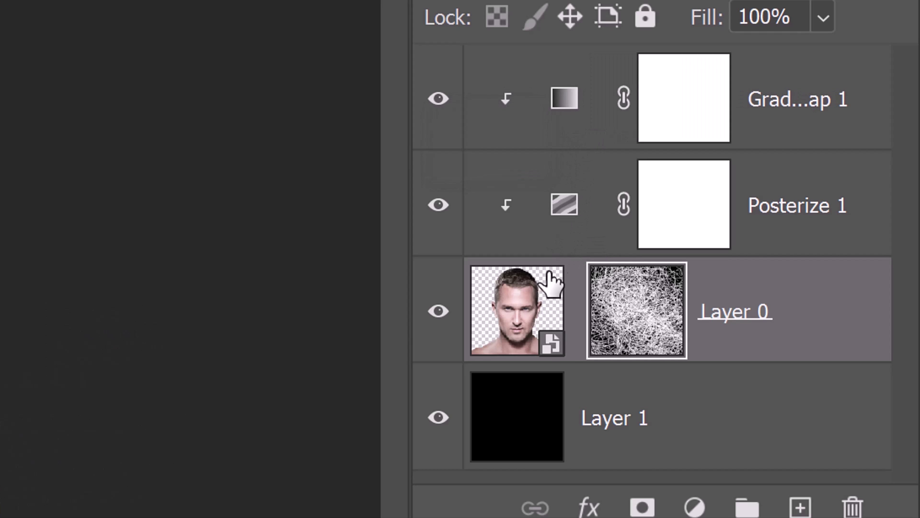
click(512, 412)
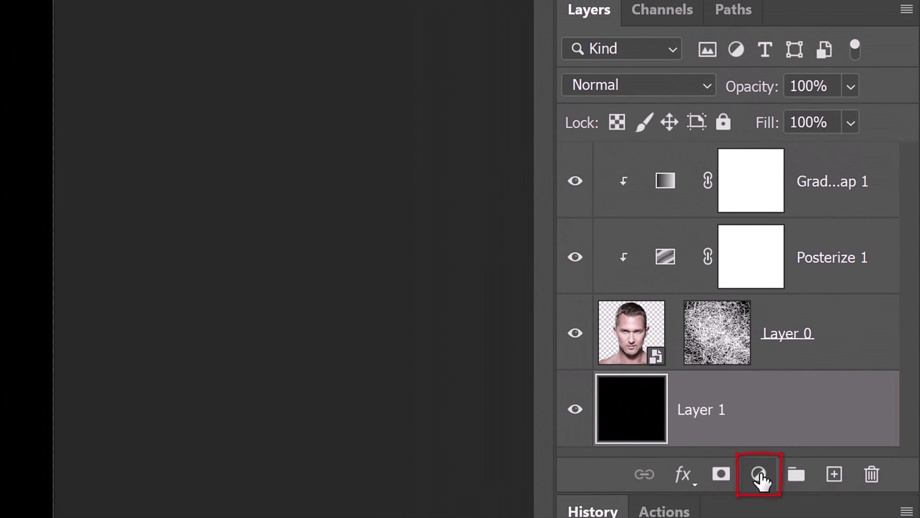
Add a Gradient Fill layer using the purple-to-teal Blues preset at a 30° angle.
click(760, 476)
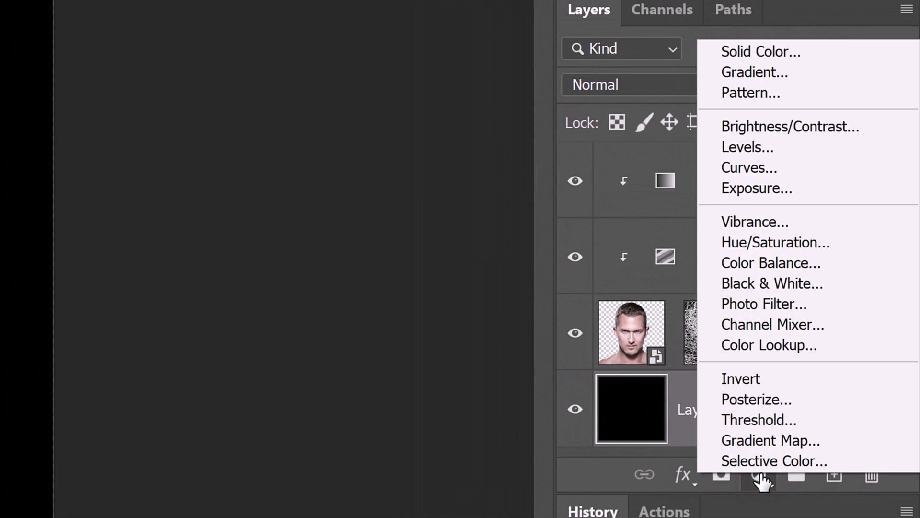
click(736, 71)
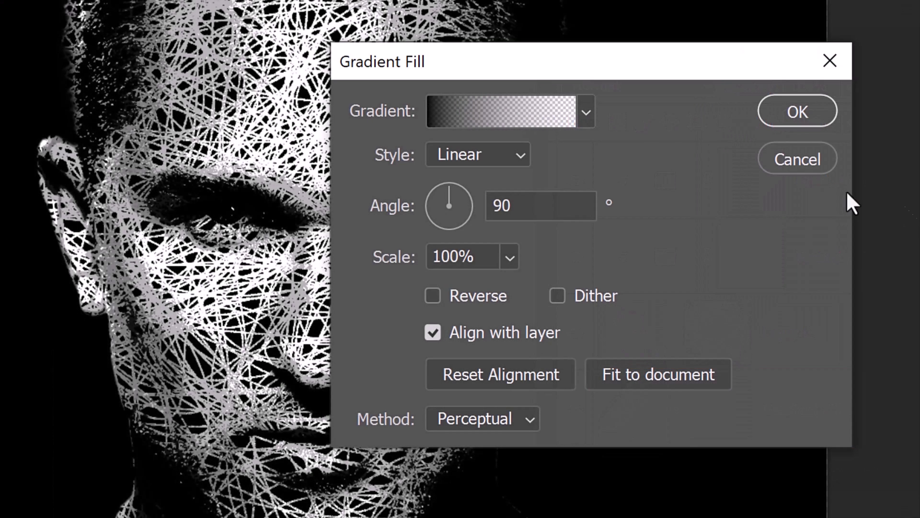
click(586, 111)
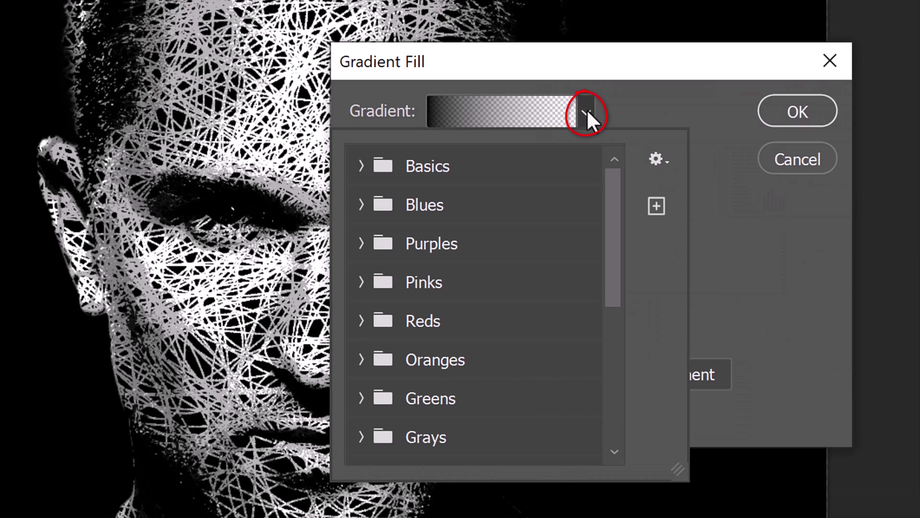
click(362, 205)
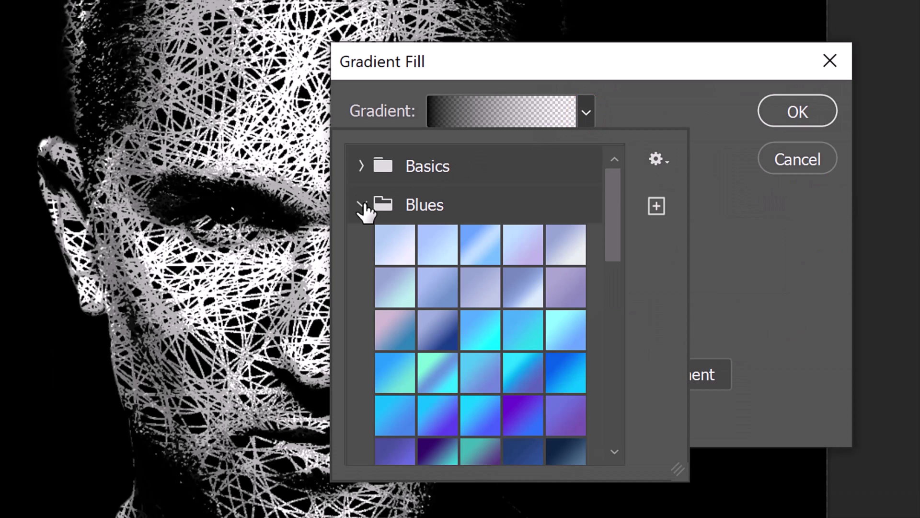
click(434, 456)
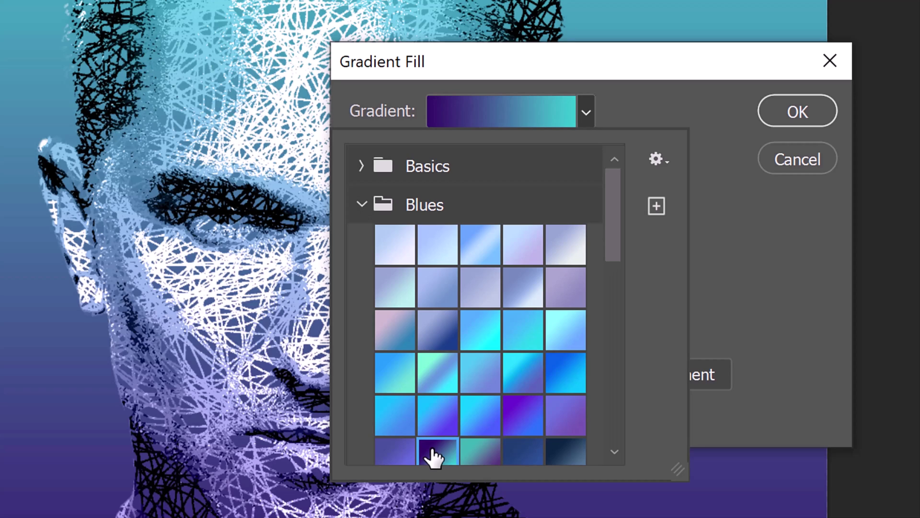
click(749, 275)
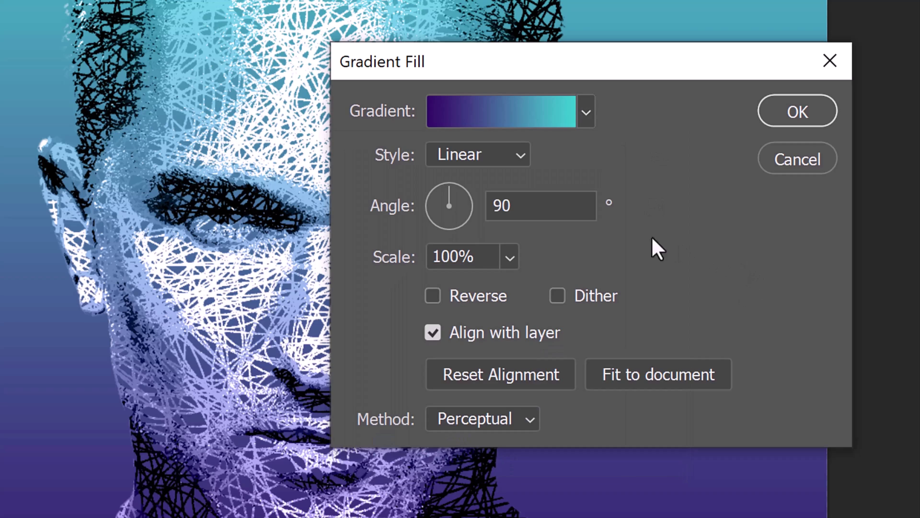
drag(449, 186, 464, 191)
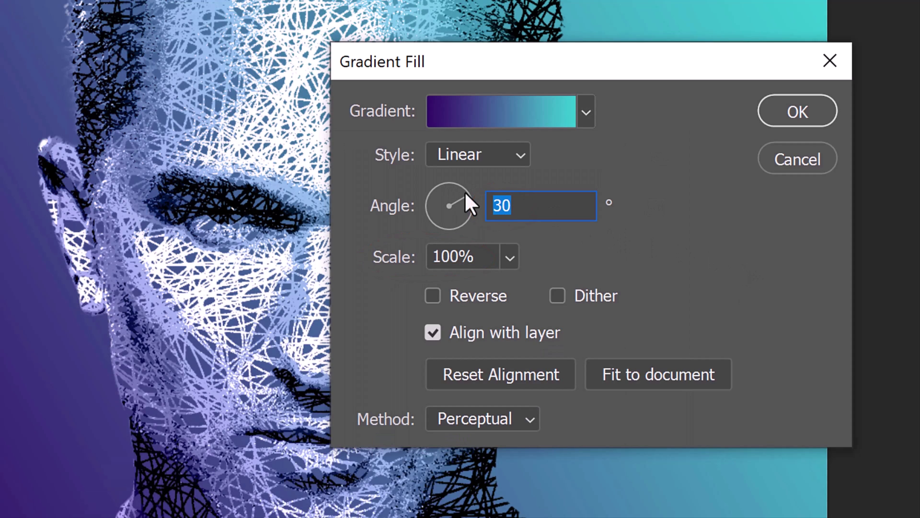
Set the gradient's start stop to purple 6717CD and its end stop to blue 2871FA.
click(472, 114)
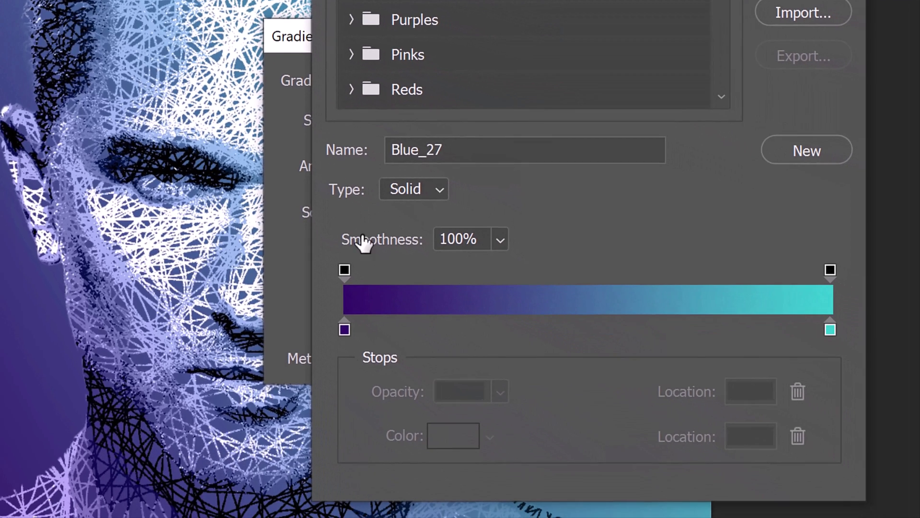
click(344, 329)
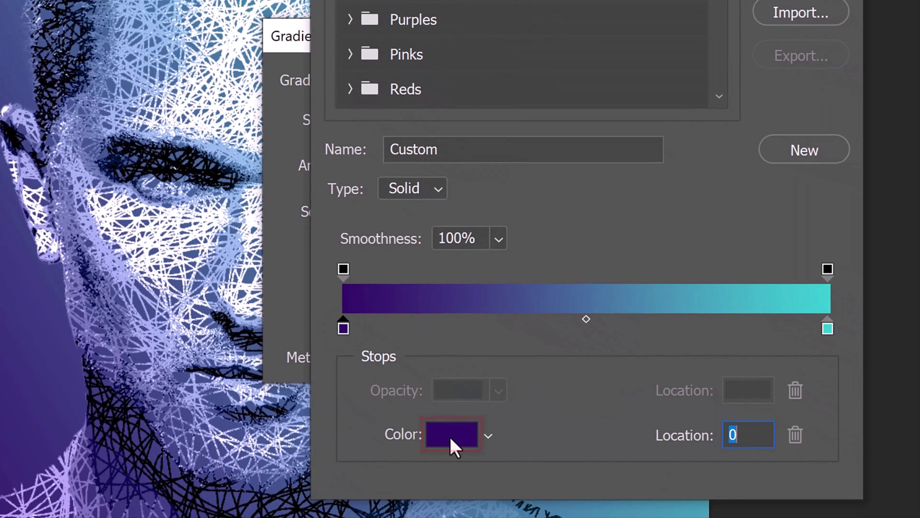
click(450, 436)
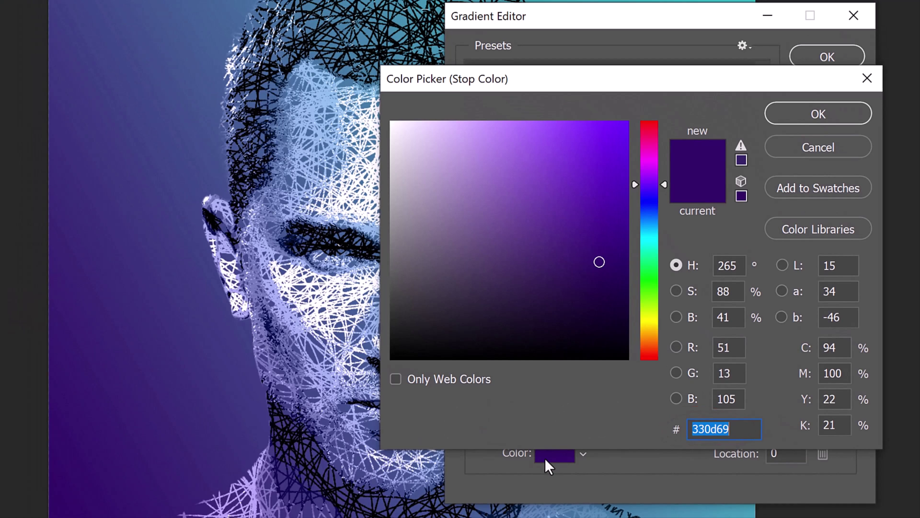
text(671)
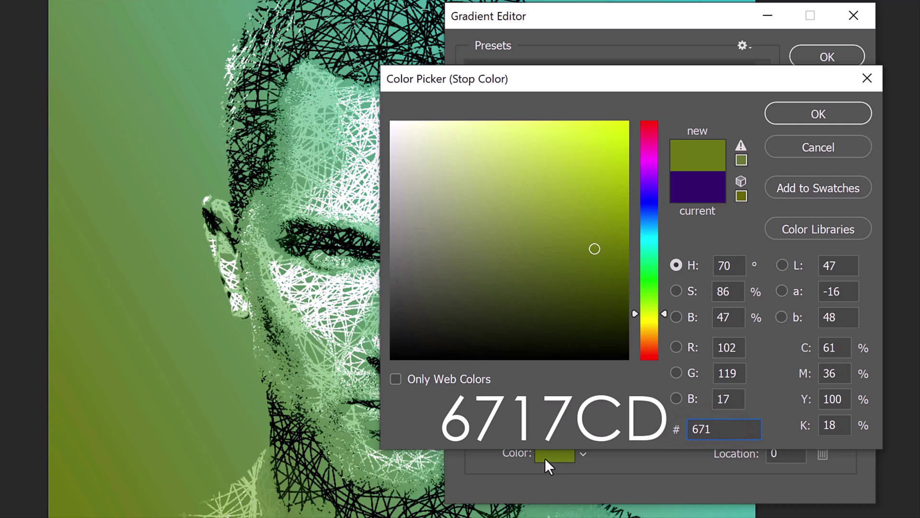
text(7CD)
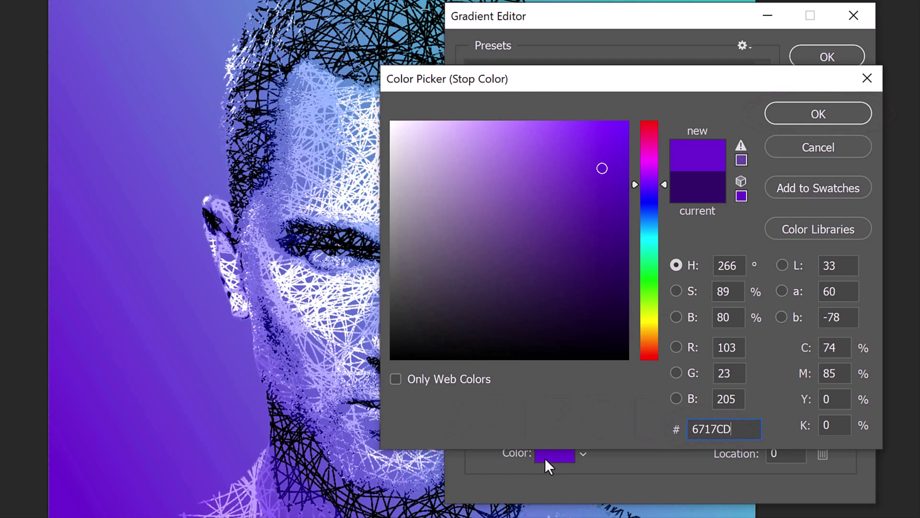
key(Return)
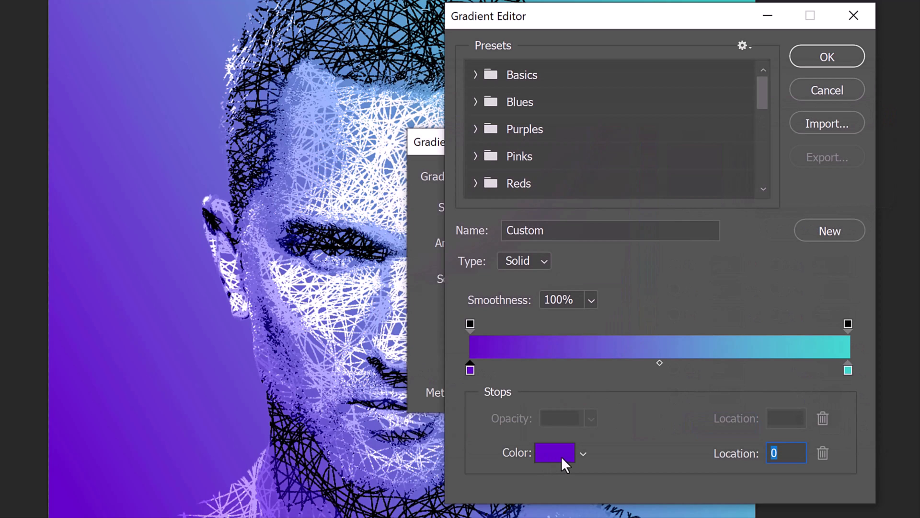
click(848, 370)
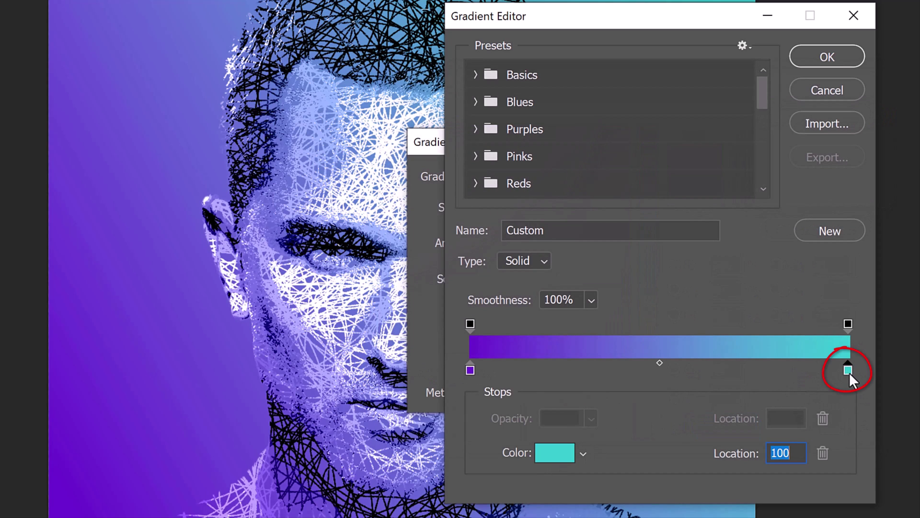
click(555, 453)
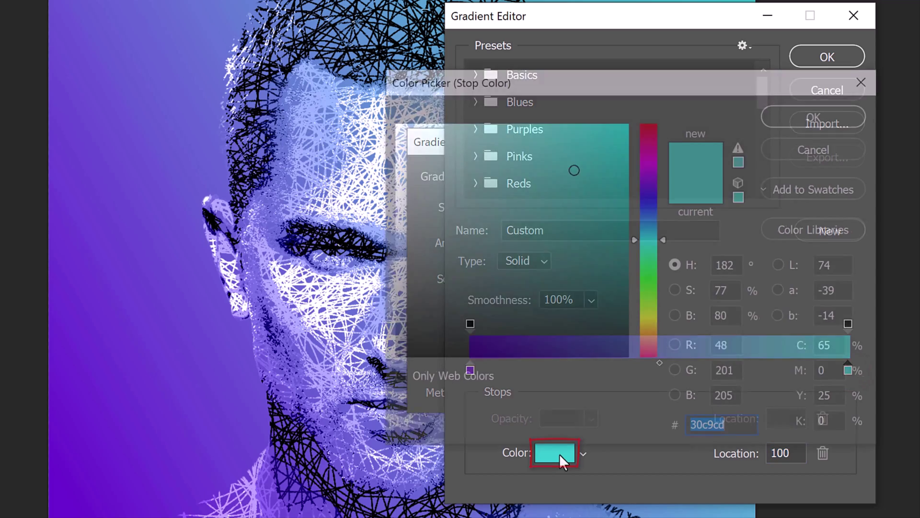
text(2871FA)
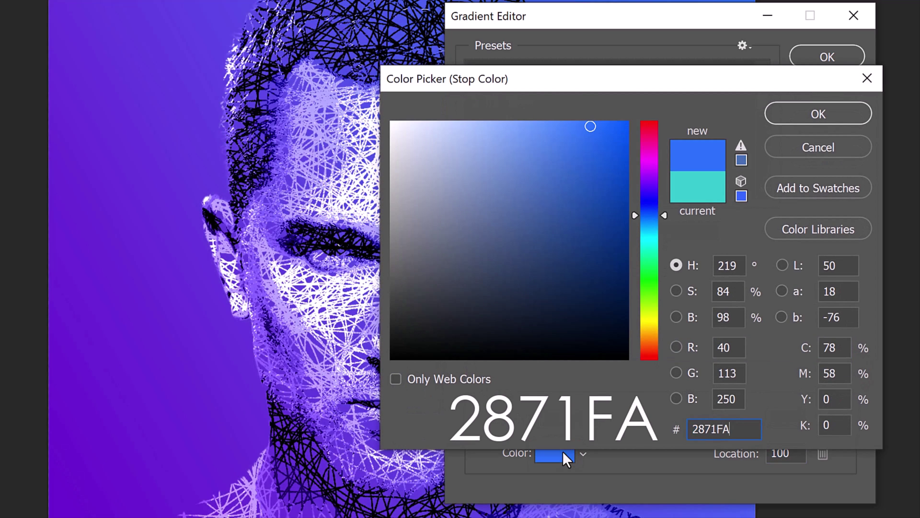
key(Return)
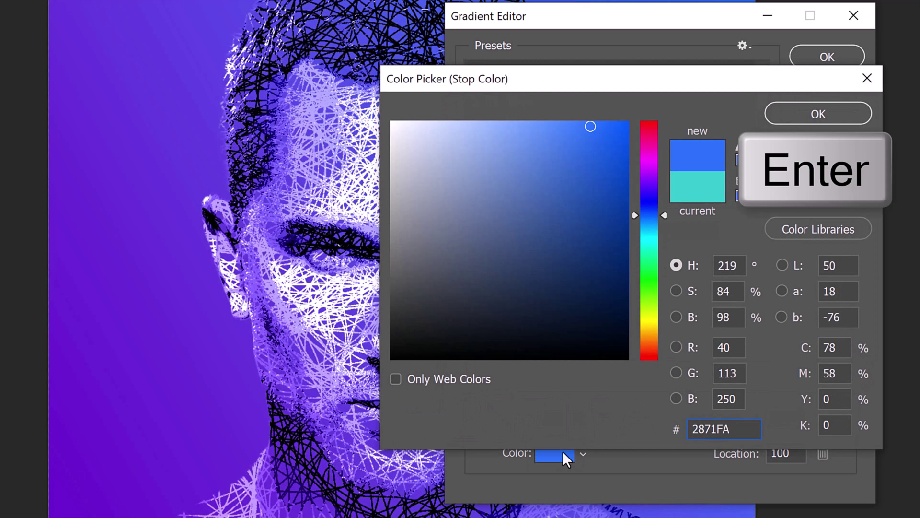